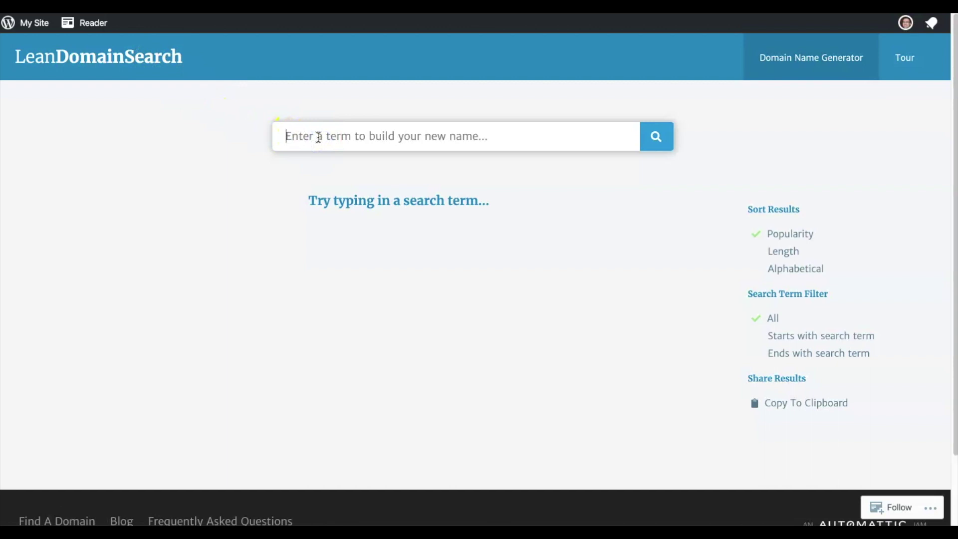
Step: Search Lean Domain Search for tennis and sort the 2520 .com results by length
text(ti)
text(nnis)
click(654, 137)
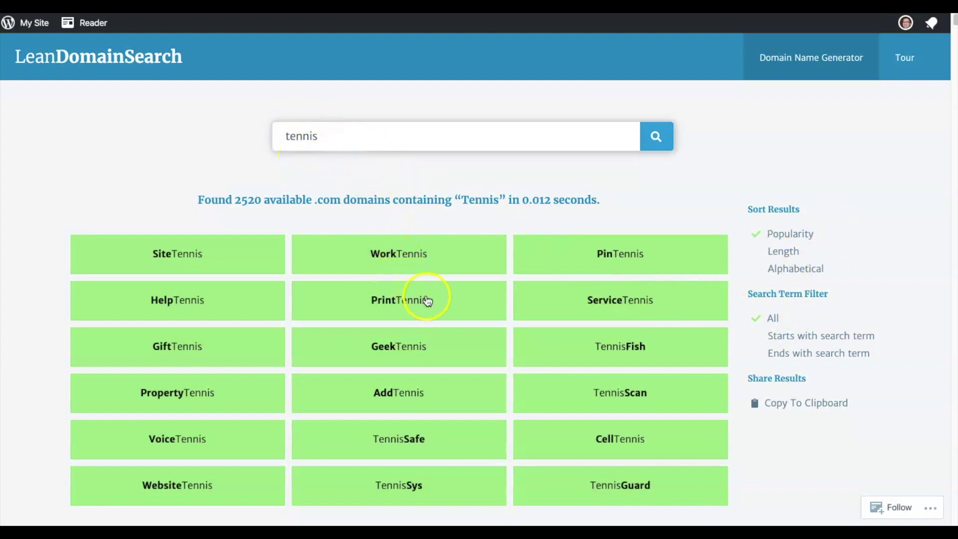
click(781, 256)
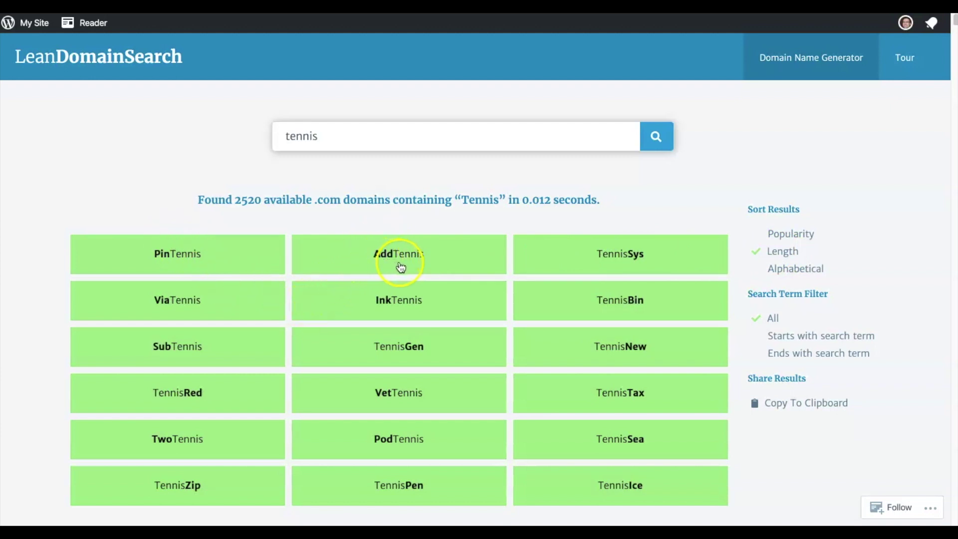
Step: Browse the 2520 tennis results, then sort them alphabetically so AbacusTennis comes first
scroll(401, 267, down, 20)
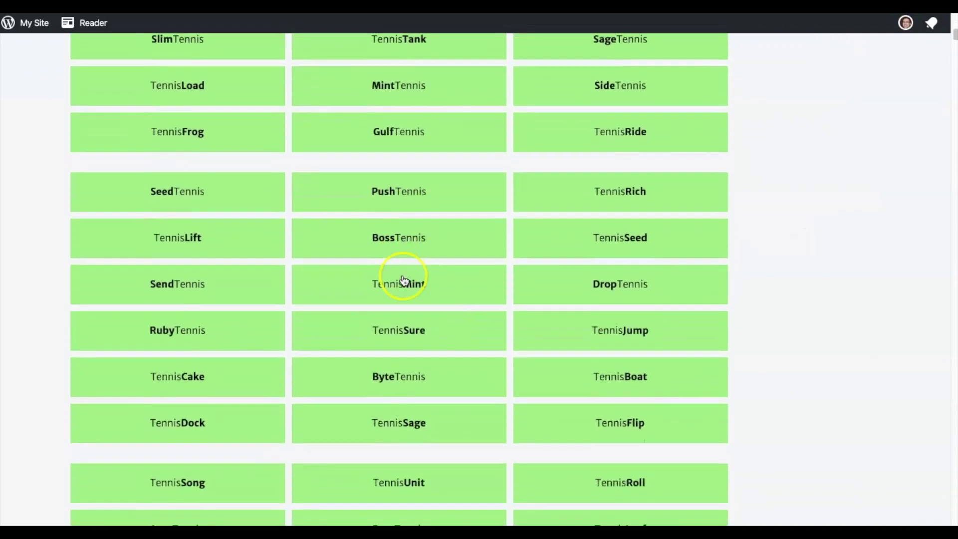
scroll(436, 280, down, 10)
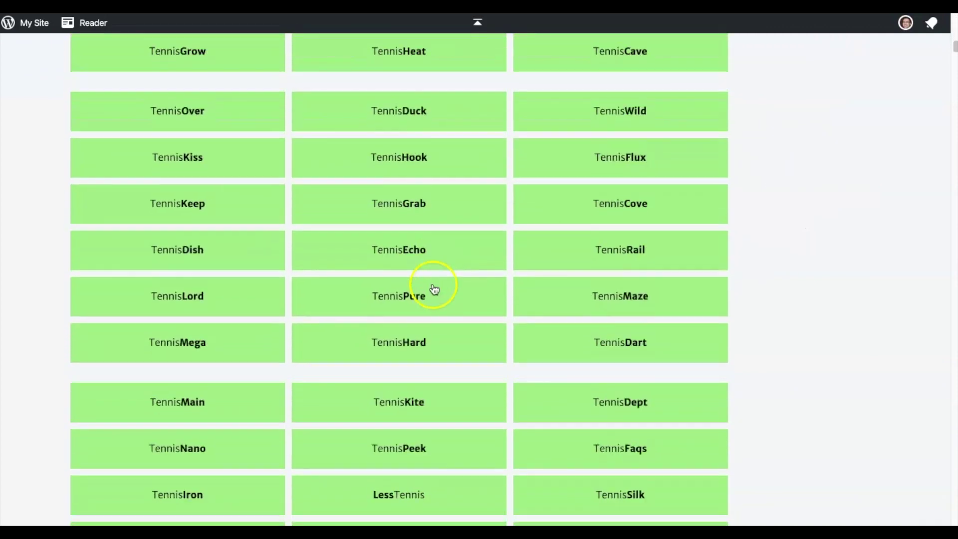
scroll(434, 292, down, 15)
scroll(437, 297, up, 2)
scroll(437, 297, up, 20)
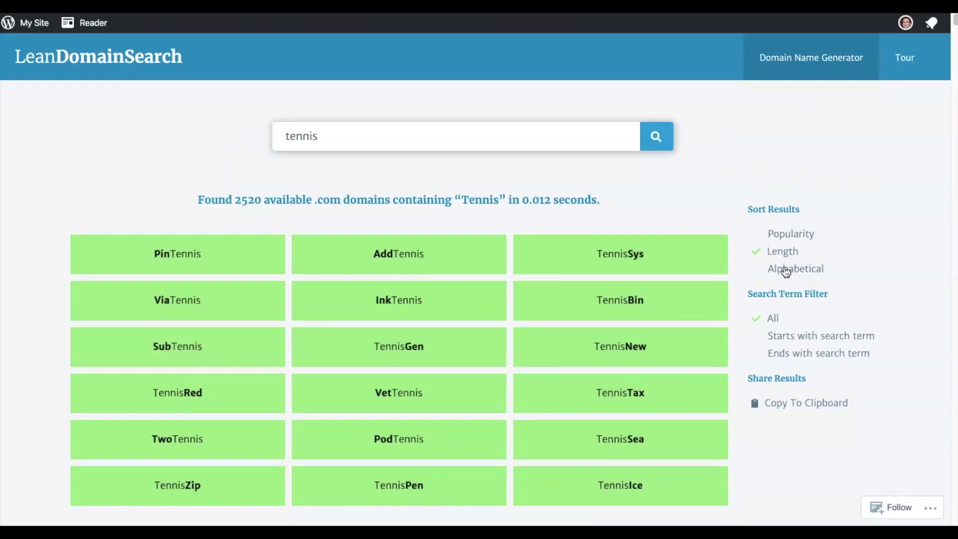
click(786, 270)
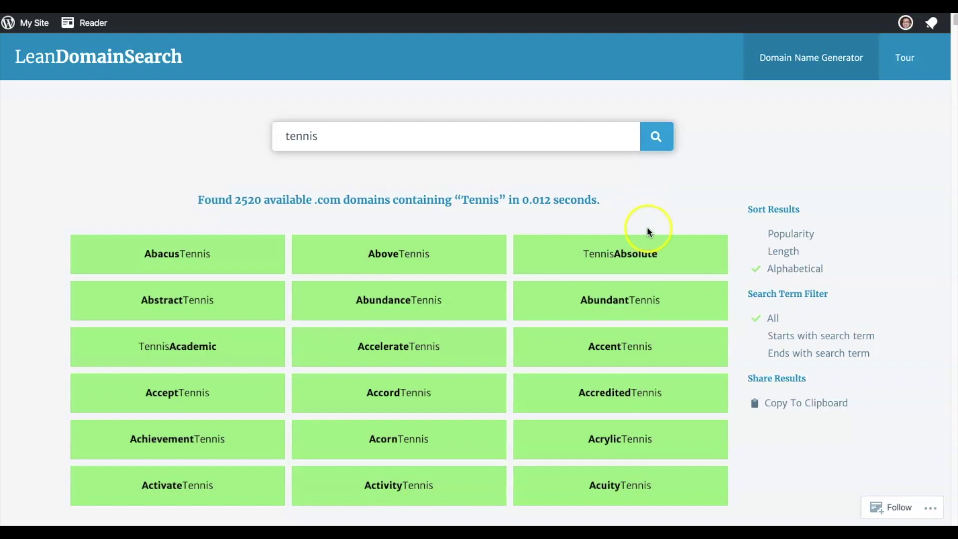
Step: Change the search term to tennispartner
click(346, 131)
click(305, 141)
click(306, 135)
text(p)
text(artner)
key(BackSpace)
key(BackSpace)
key(BackSpace)
key(BackSpace)
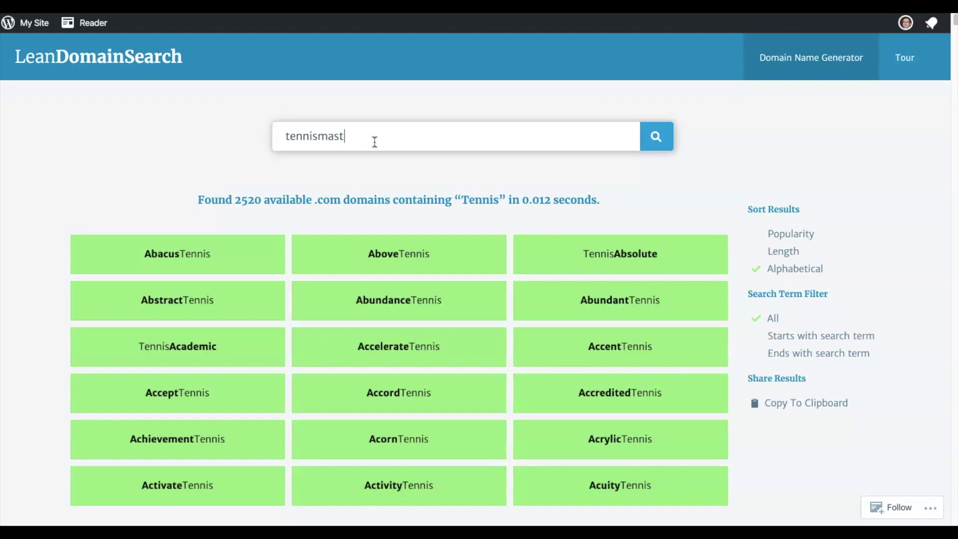
key(BackSpace)
key(BackSpace)
key(BackSpace)
key(BackSpace)
text(partner)
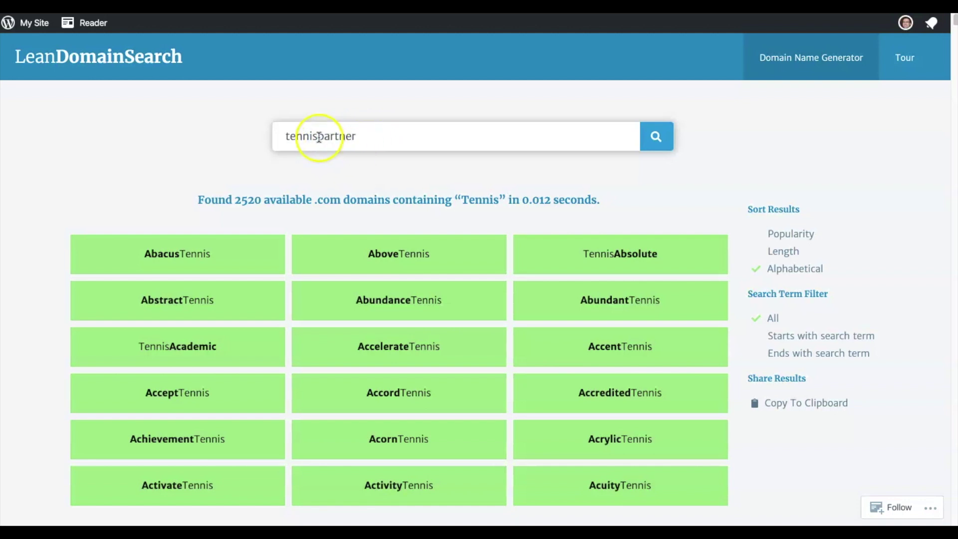
Step: Replace partner with geek, then retype the whole term as 'Tennis Geek'
drag(318, 136, 376, 137)
text(g)
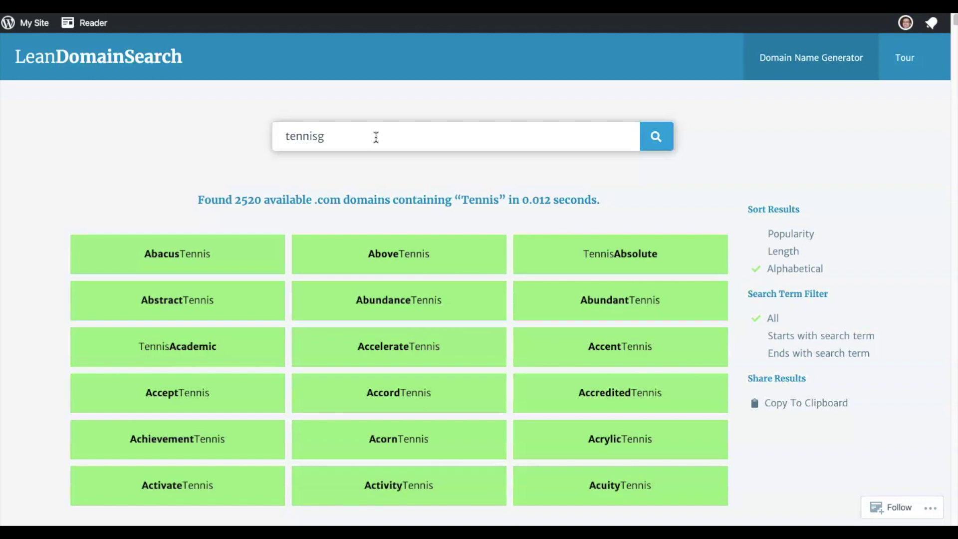
text(eek)
double_click(376, 137)
text(Tennis Geek)
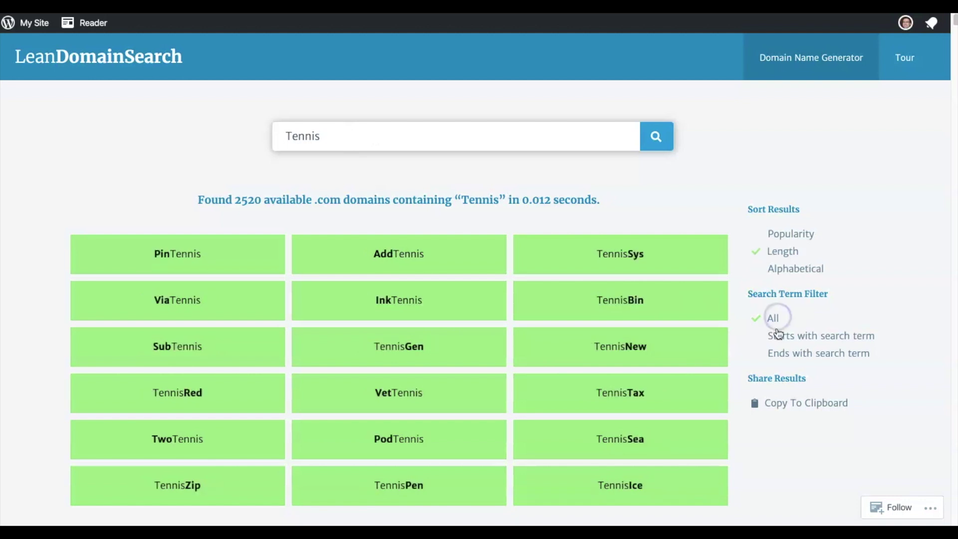
Step: Filter to the 480 domains starting with Tennis, sort by popularity, and centre the shortlist notes
click(777, 335)
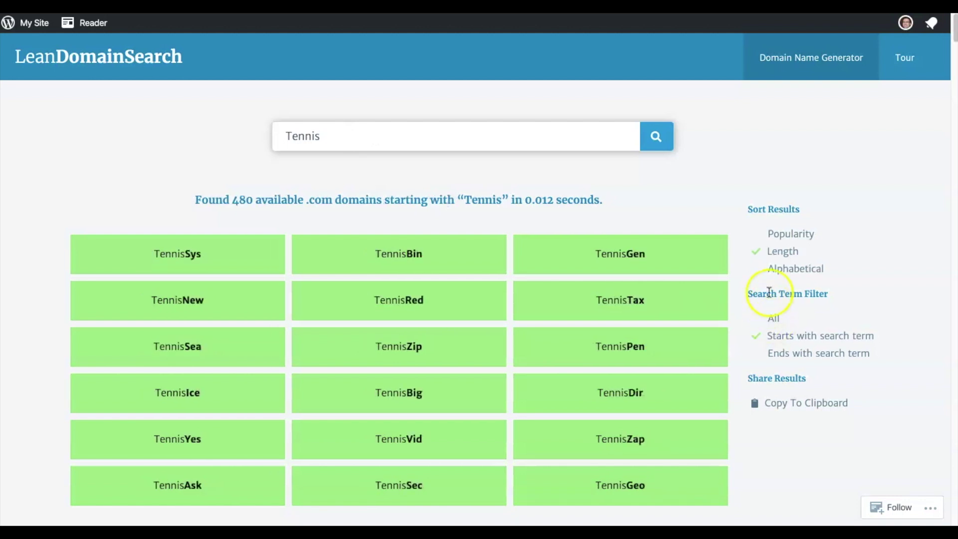
click(775, 234)
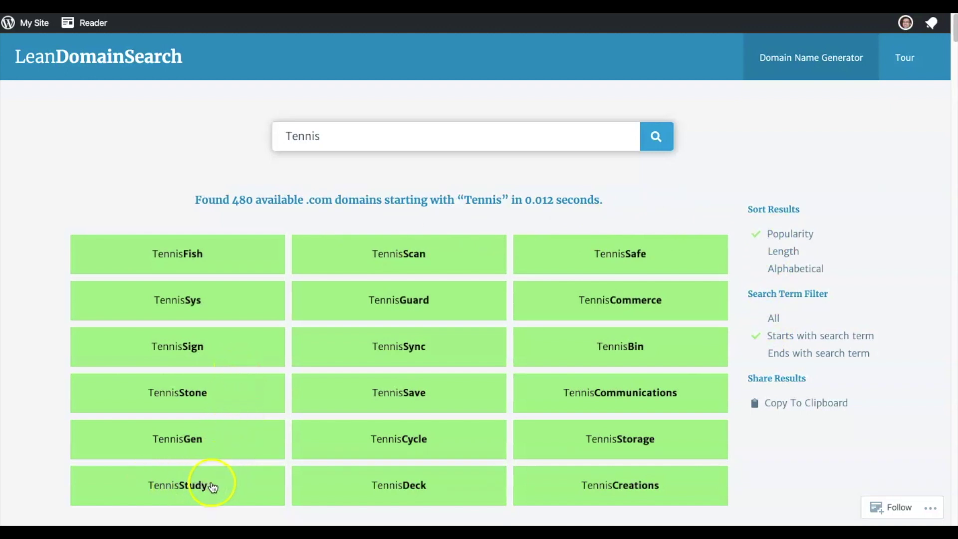
scroll(858, 147, down, 15)
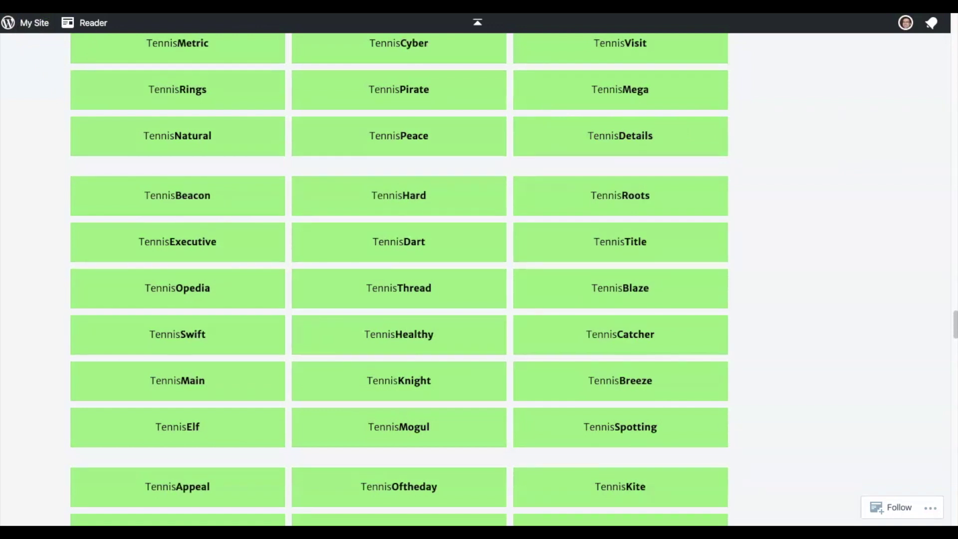
drag(746, 146, 532, 159)
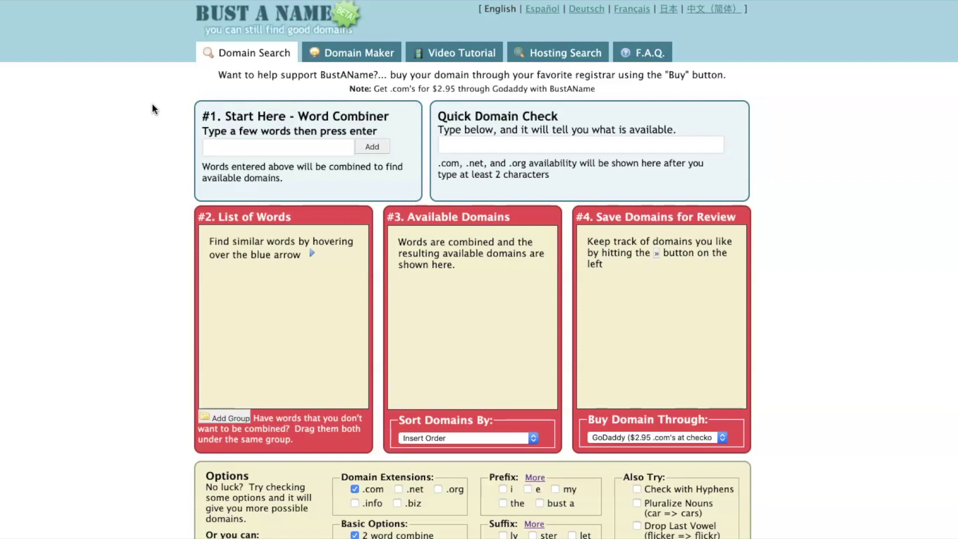
Step: Add tennis, court, backspin, backswing, baseline, forehand and racquet to the Word Combiner list
drag(232, 117, 276, 143)
click(276, 145)
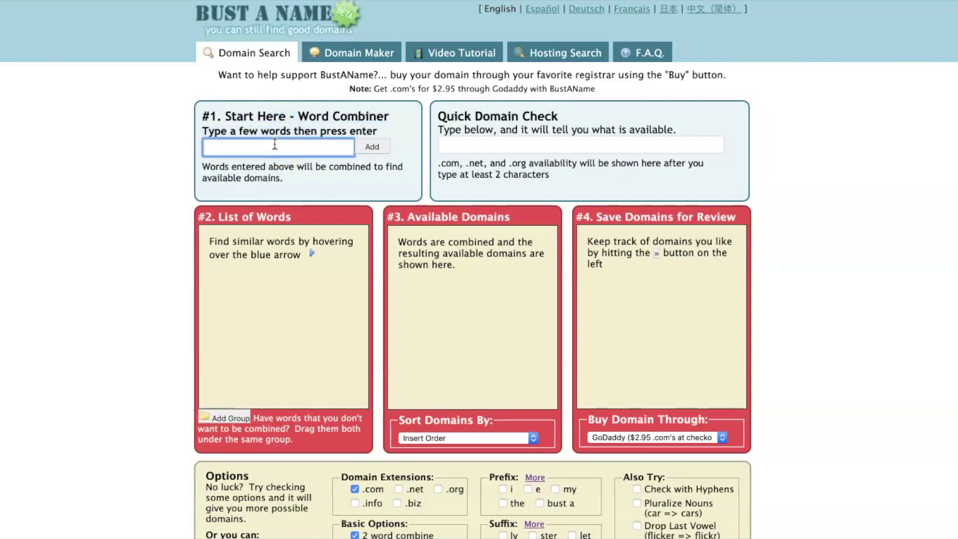
text(tennis)
key(Return)
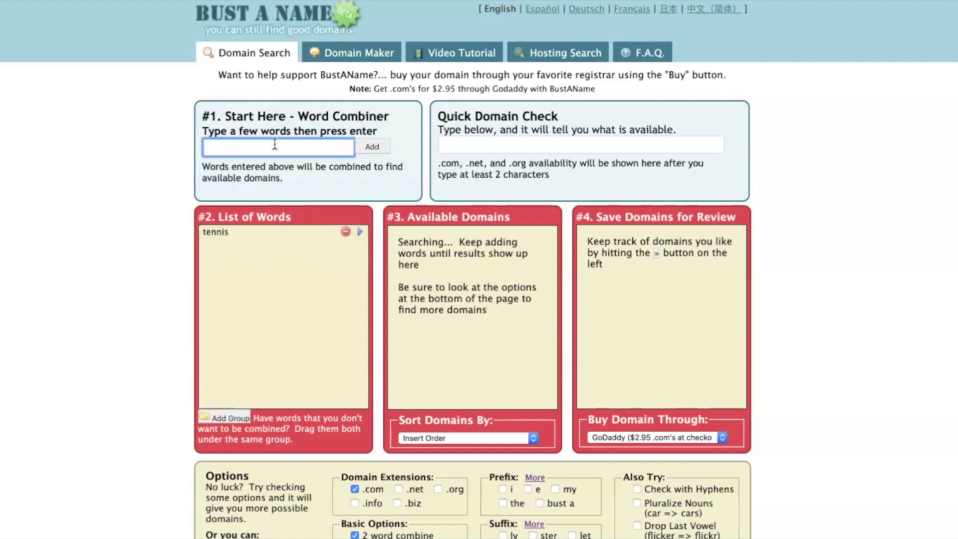
text(court)
key(Return)
text(backspin)
key(Return)
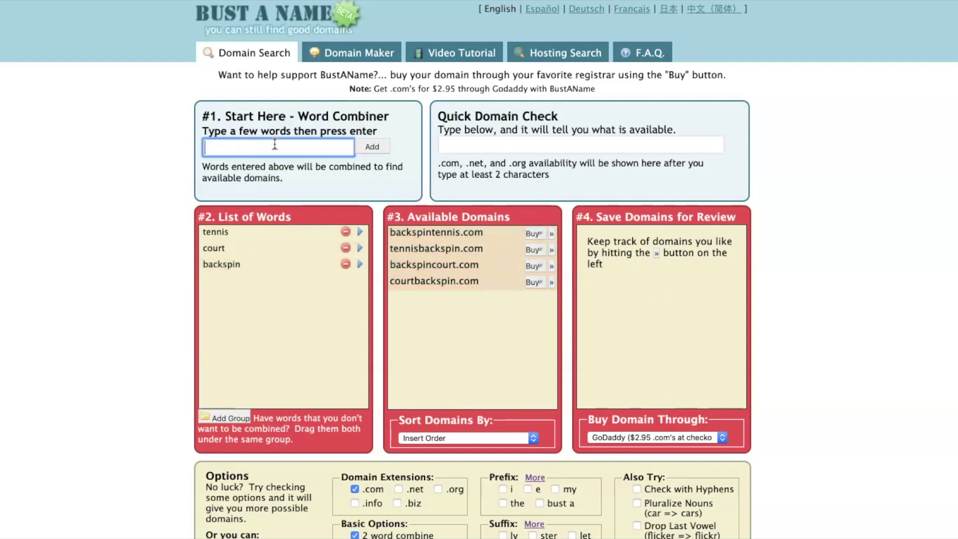
text(backswing)
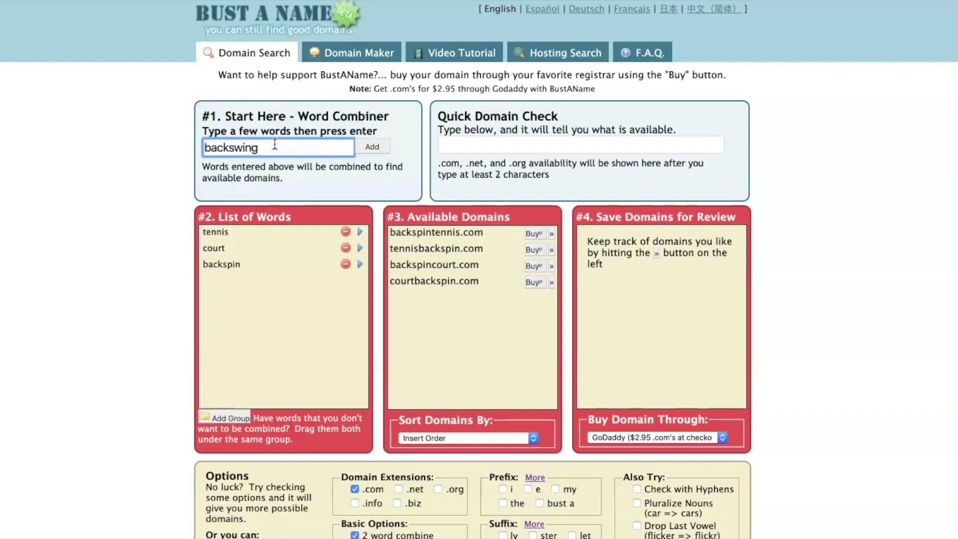
key(Return)
text(baseline forehand racquet)
key(Return)
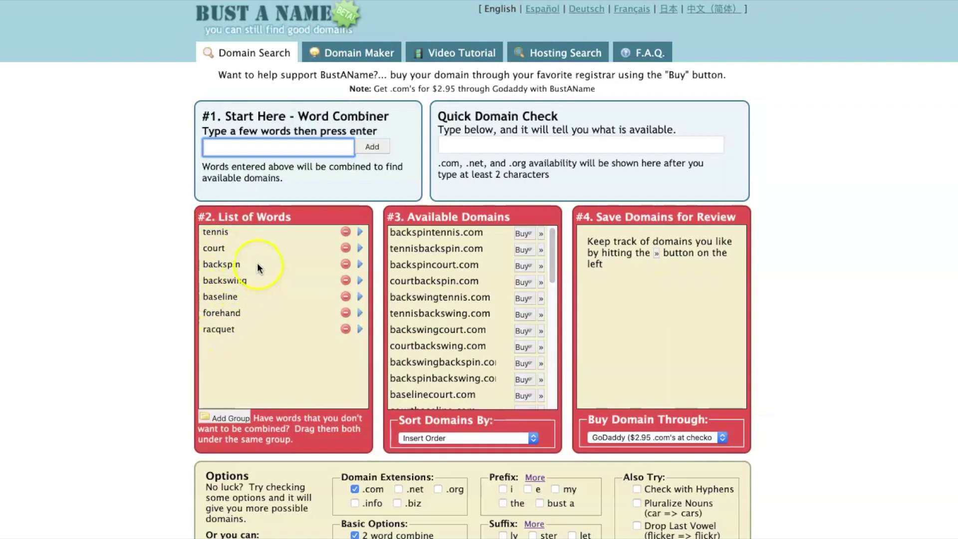
Step: Sort the available domains by length, so courtracquet.com comes first
drag(258, 267, 468, 238)
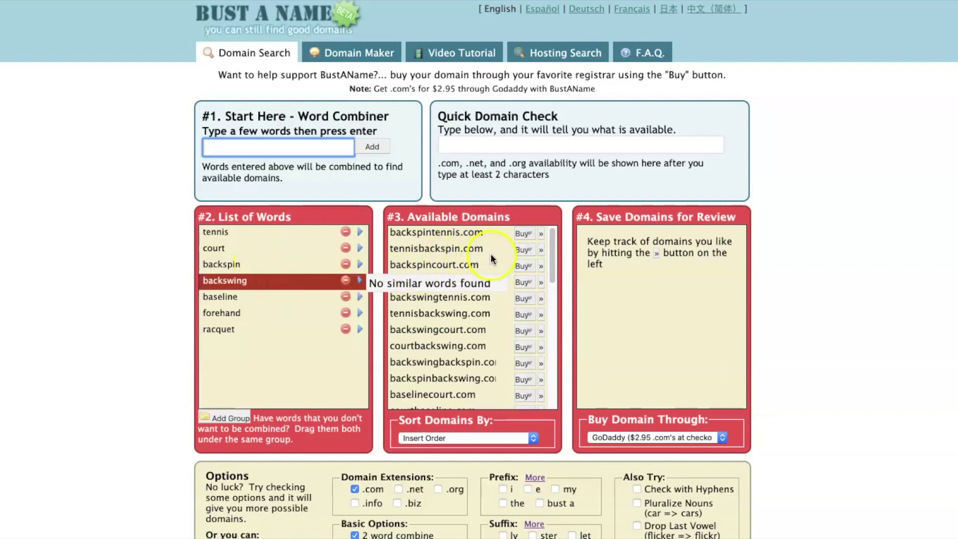
click(454, 439)
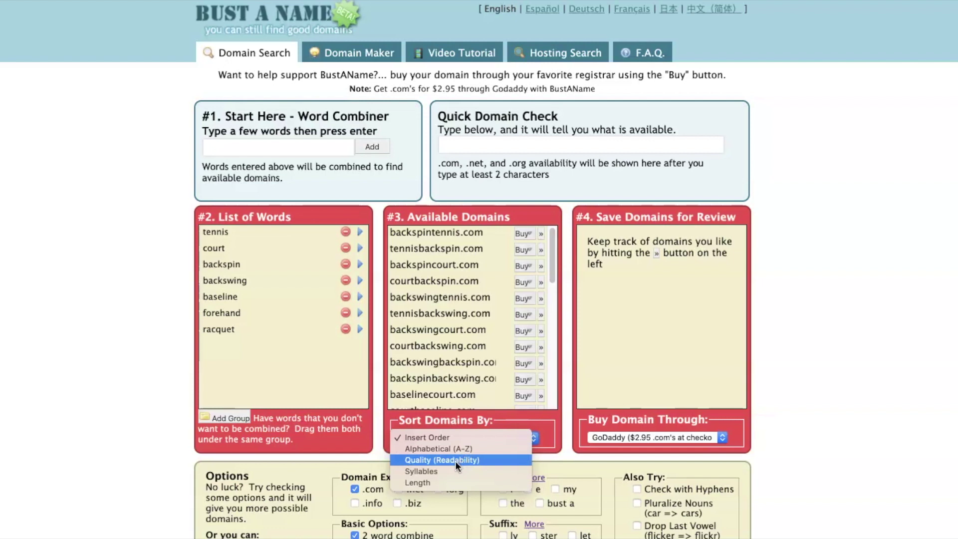
click(446, 483)
click(436, 441)
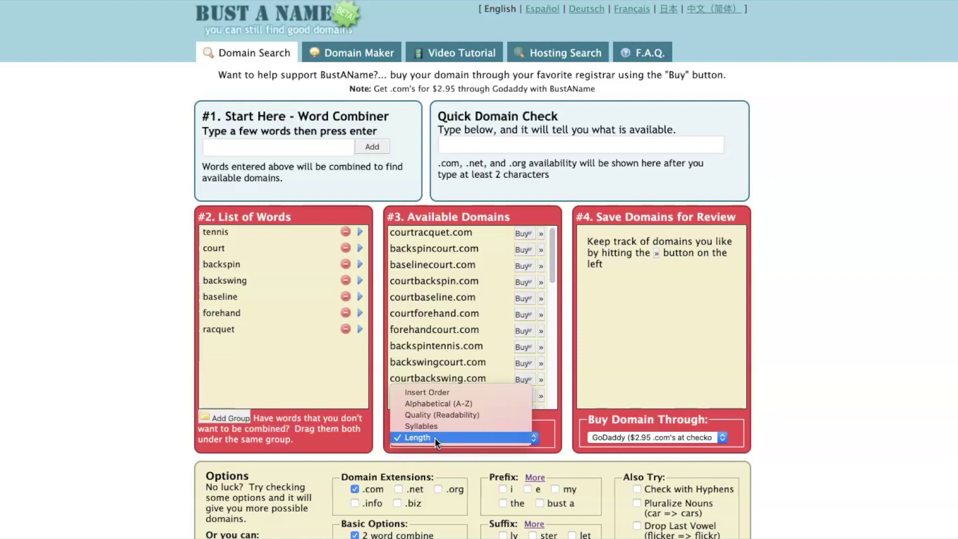
click(435, 438)
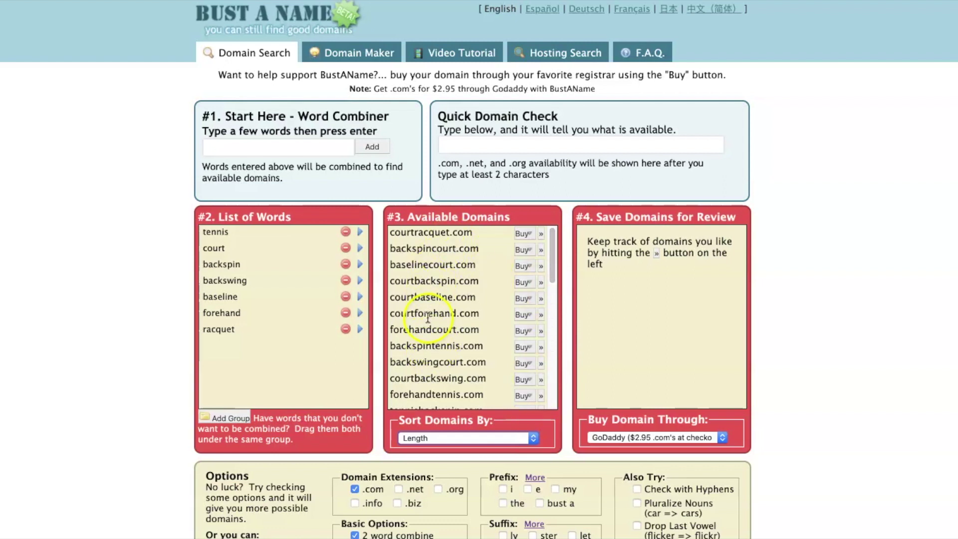
Step: Look up words similar to court and racquet, and add two new word groups
click(360, 248)
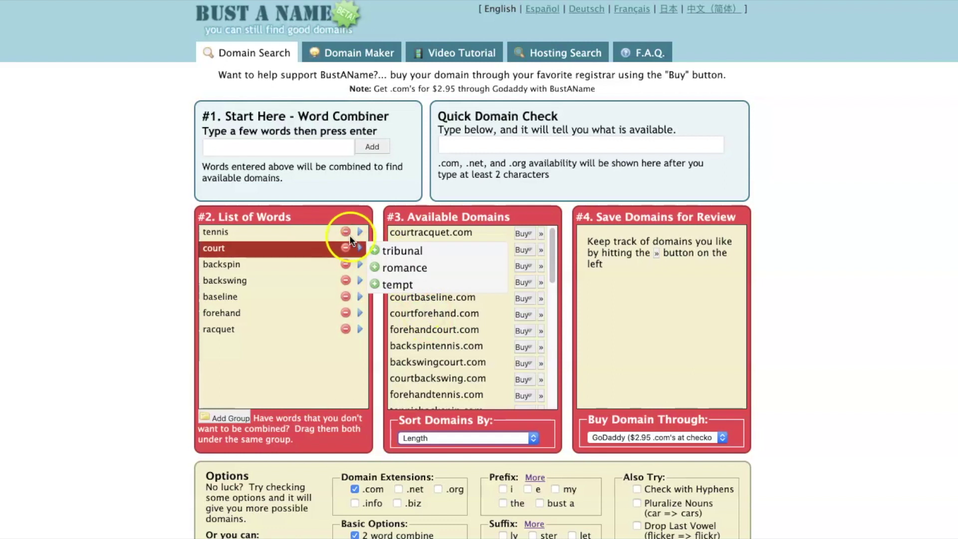
click(203, 415)
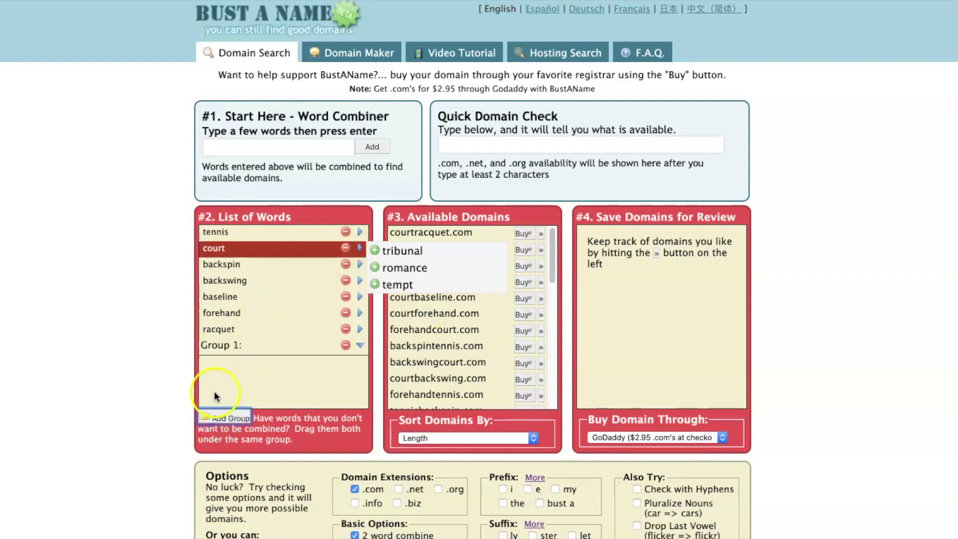
click(208, 418)
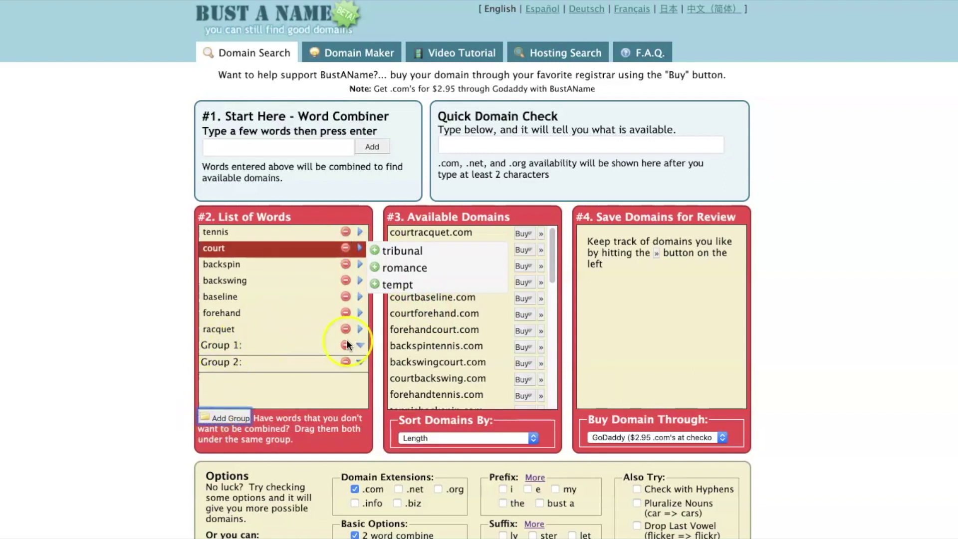
click(360, 329)
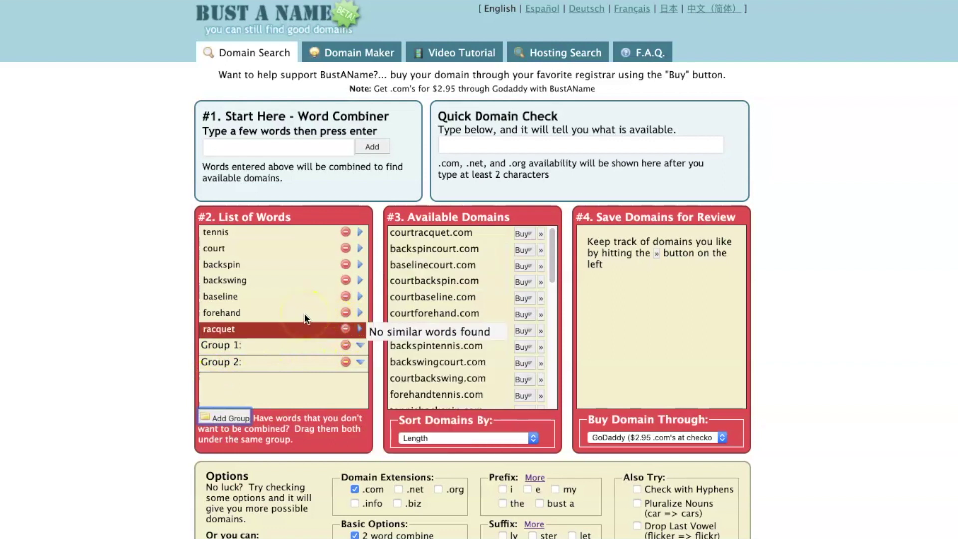
Step: Rearrange Group 1, moving tennis down and placing forehand below backspin
drag(223, 232, 236, 334)
drag(231, 298, 235, 319)
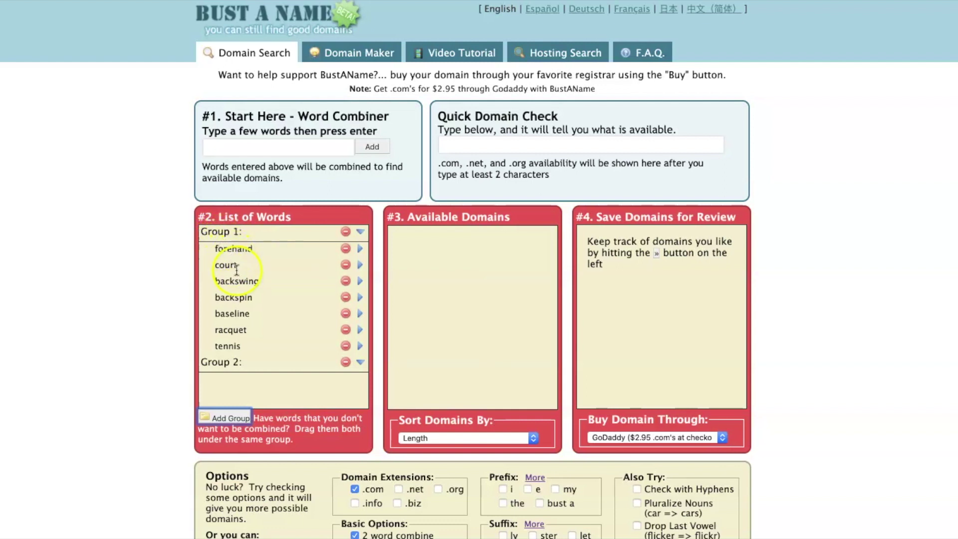
click(222, 250)
drag(223, 249, 235, 297)
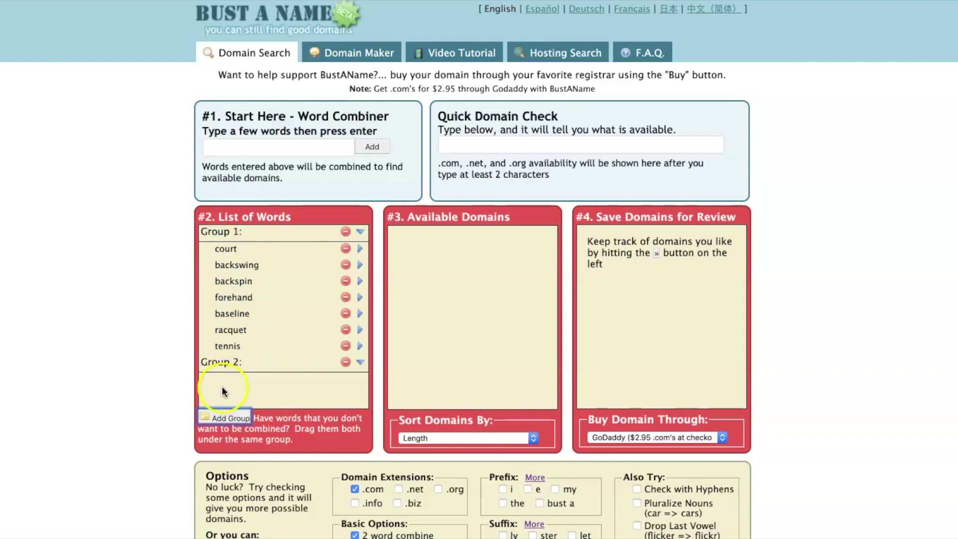
Step: Enter winner, champ, geek, hype, nerd, beat, ace, splace and word into Group 2
click(235, 150)
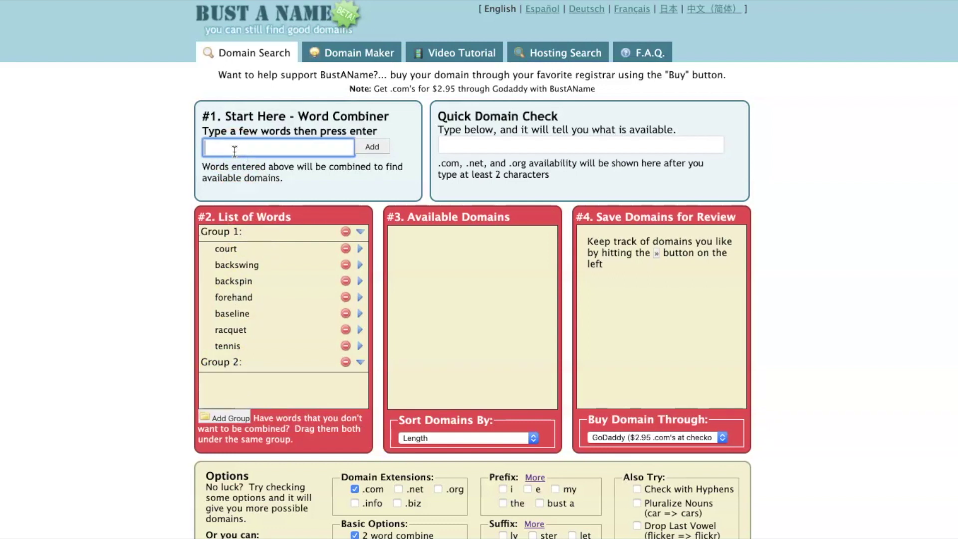
text(winner)
key(Return)
text(champ)
key(Return)
text(geek)
key(Return)
text(hype)
key(Return)
text(nerd)
key(Return)
text(beat)
key(Return)
text(ace)
key(Return)
text(splace)
key(Return)
text(word)
key(Return)
Step: Look up related words for trends and court, and browse combinations like beatcourt.com and courtgeek.com
scroll(300, 319, down, 3)
click(350, 331)
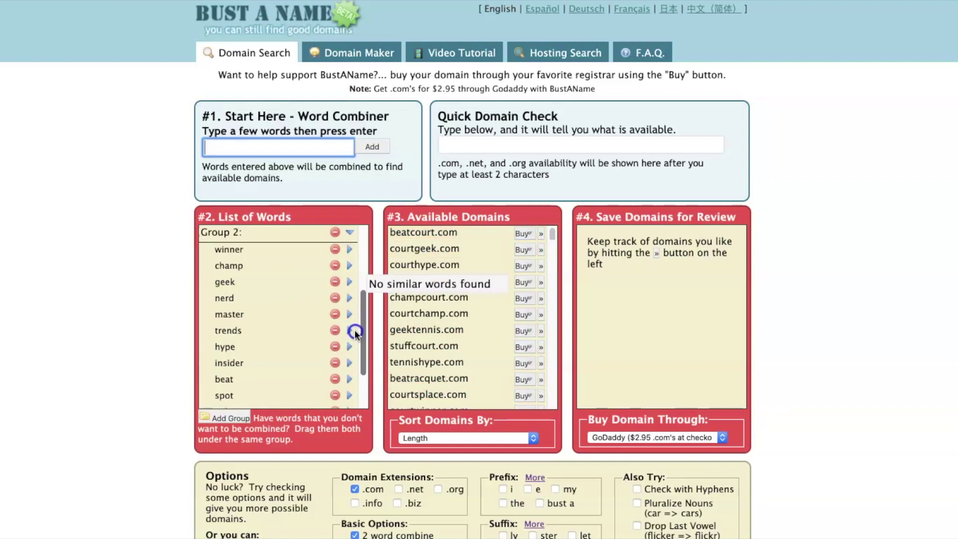
scroll(359, 330, down, 1)
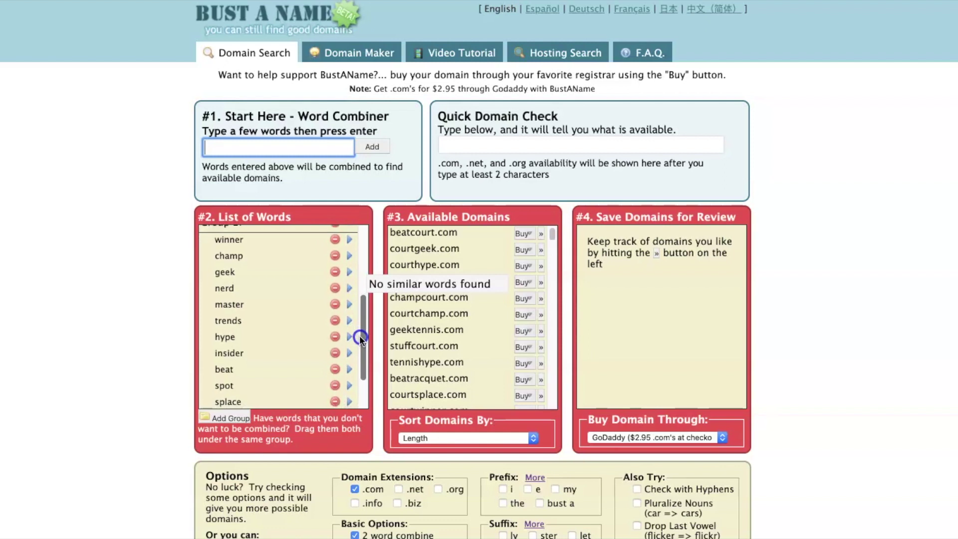
mouse_move(359, 337)
mouse_down()
mouse_move(362, 266)
mouse_move(364, 336)
mouse_move(361, 266)
mouse_move(355, 322)
mouse_up()
click(498, 246)
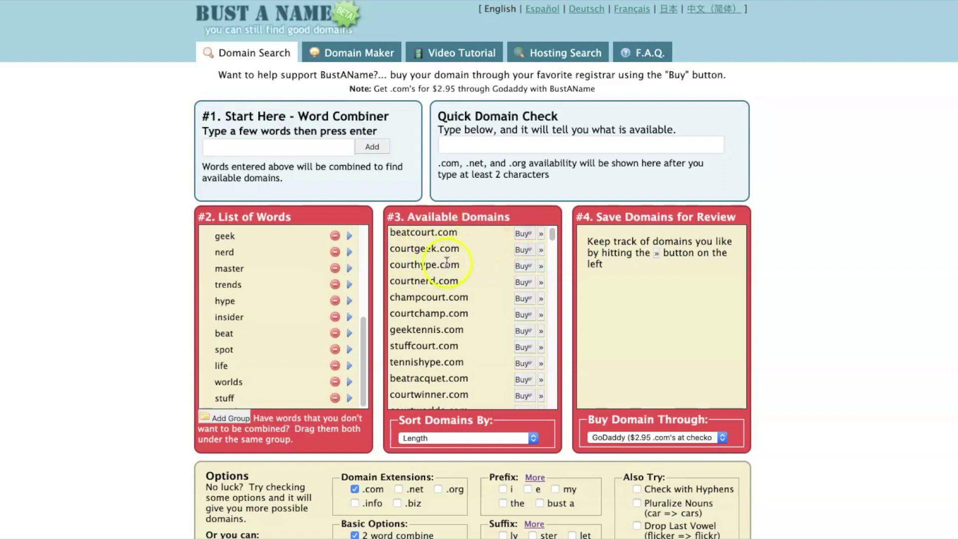
scroll(463, 331, down, 4)
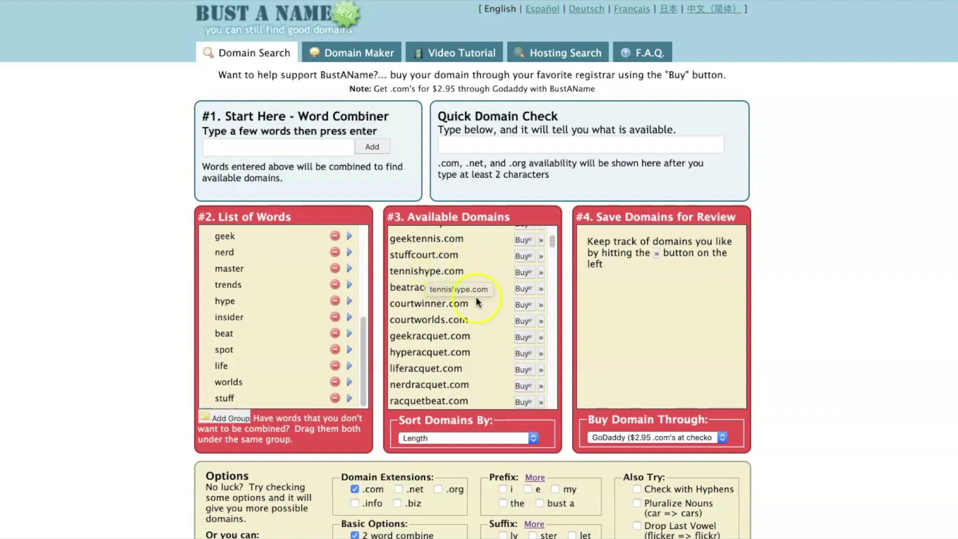
scroll(453, 337, down, 5)
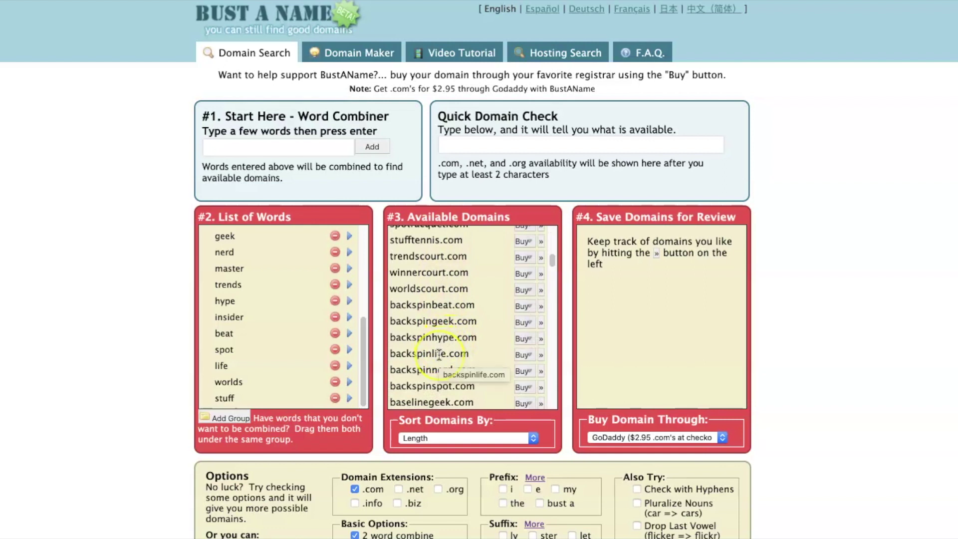
scroll(439, 349, up, 10)
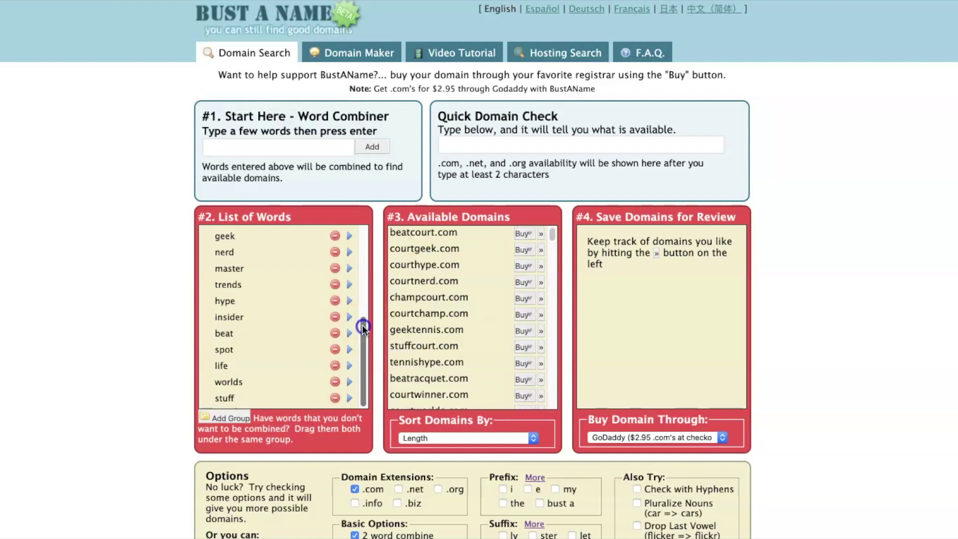
drag(362, 325, 427, 236)
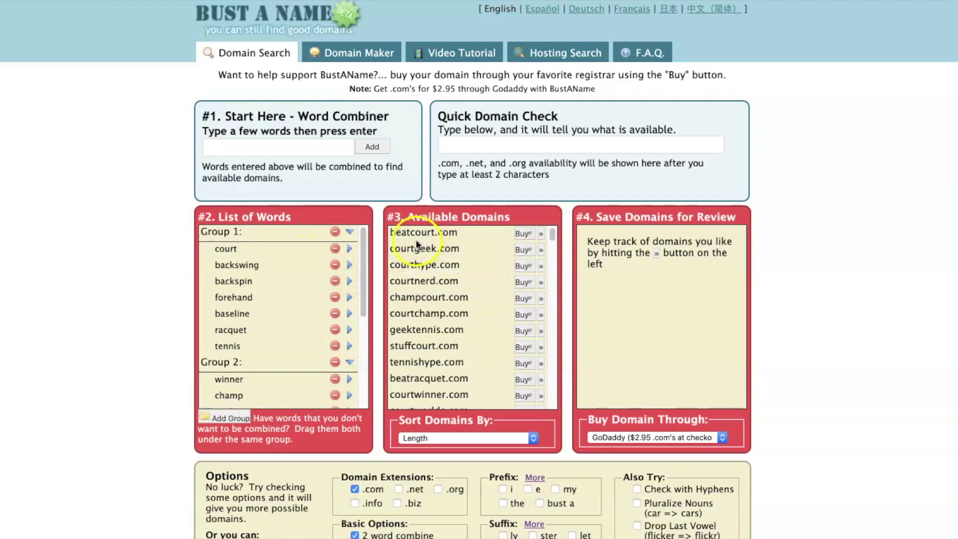
click(352, 249)
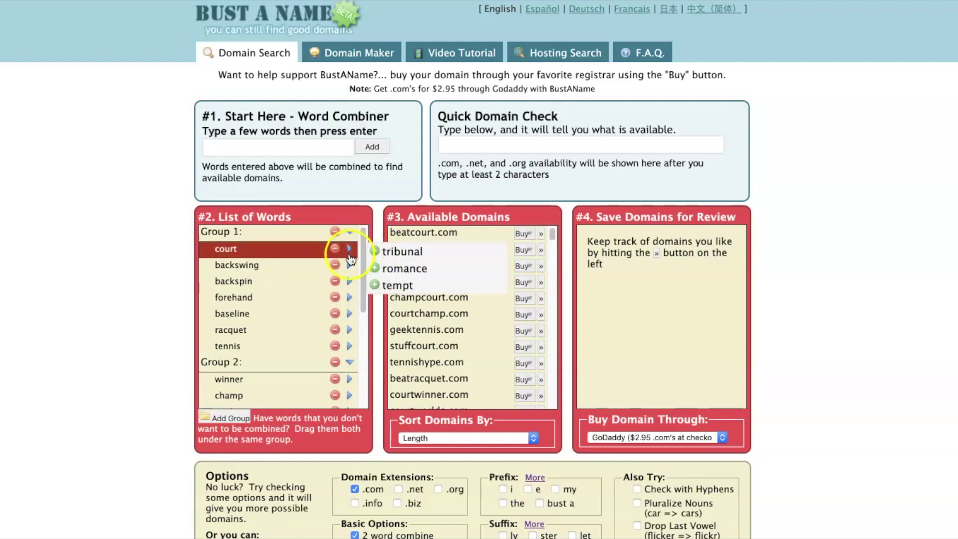
mouse_move(351, 274)
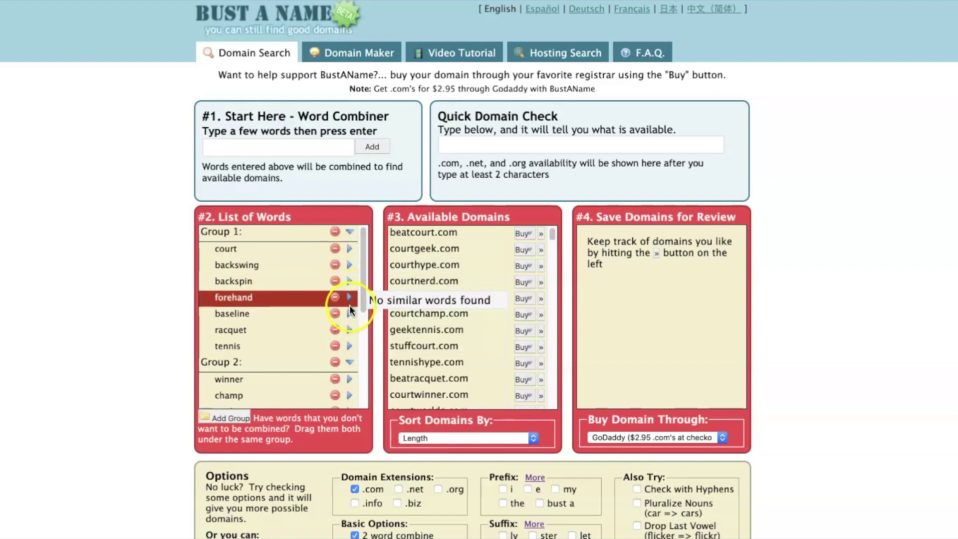
mouse_move(351, 315)
mouse_move(349, 344)
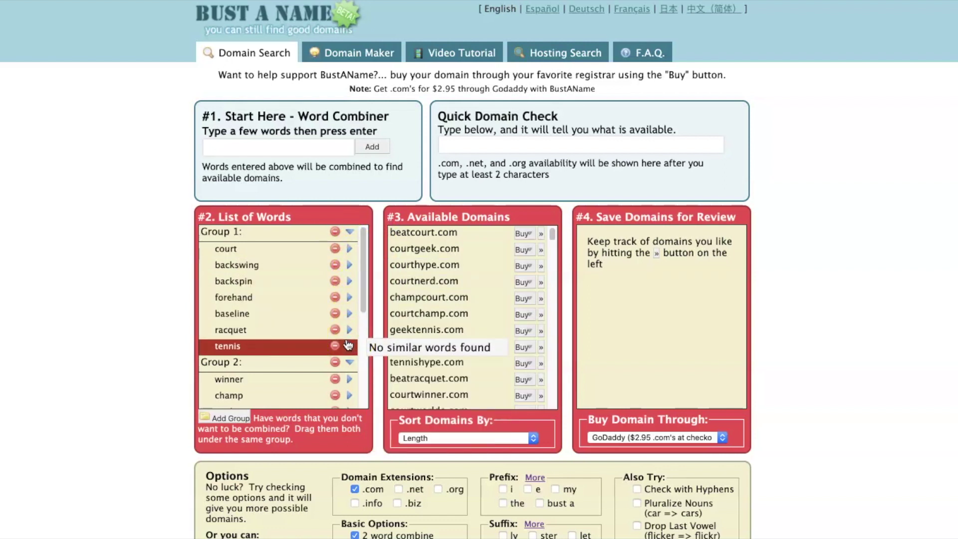
scroll(347, 334, down, 4)
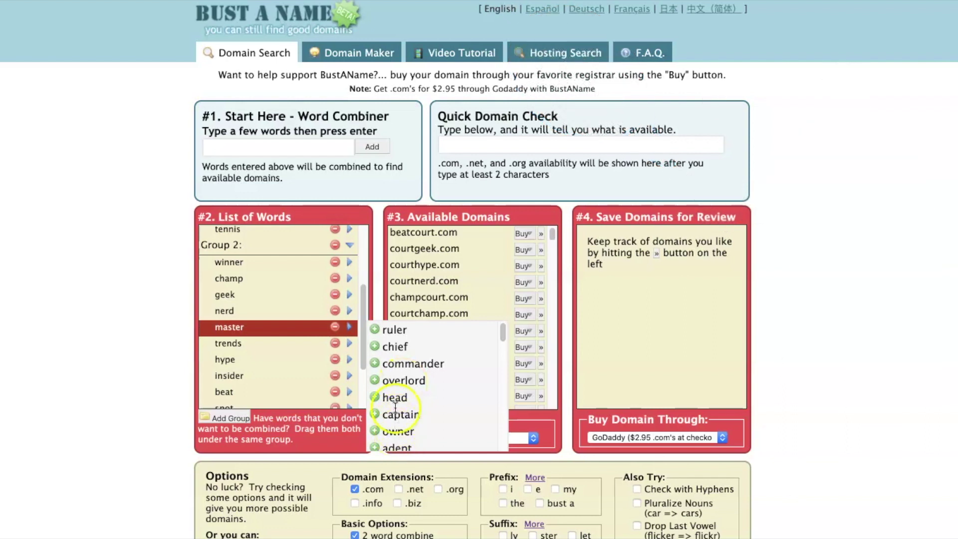
mouse_move(350, 361)
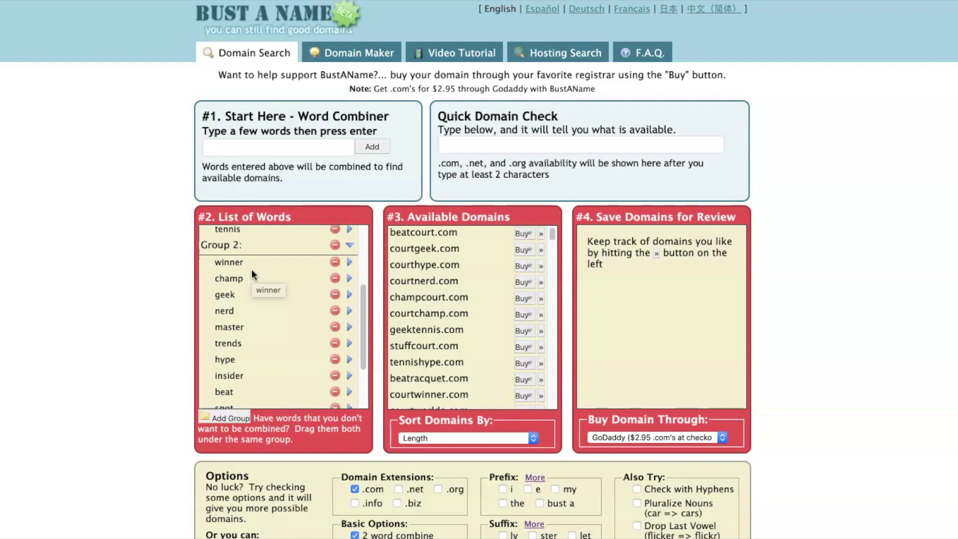
scroll(137, 276, down, 3)
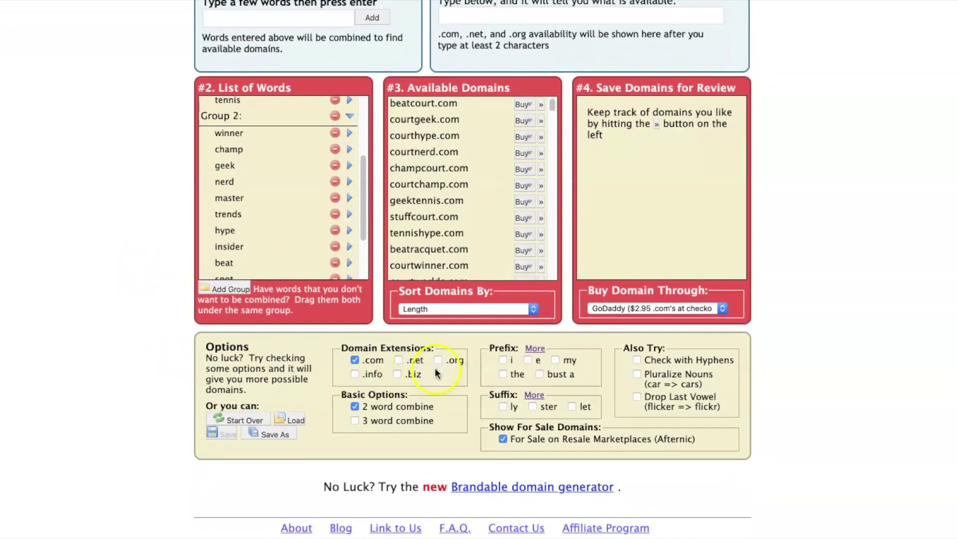
click(398, 360)
click(400, 361)
click(556, 361)
click(535, 349)
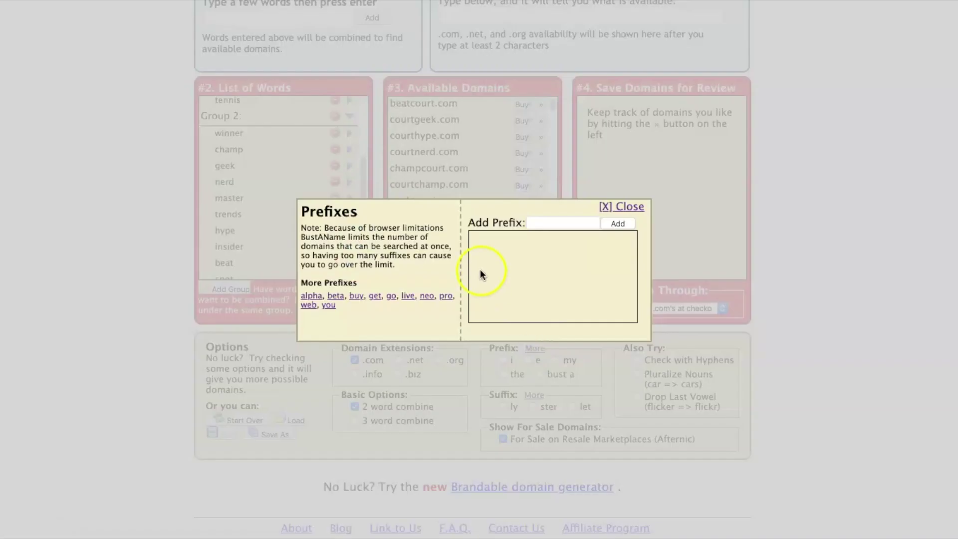
click(628, 208)
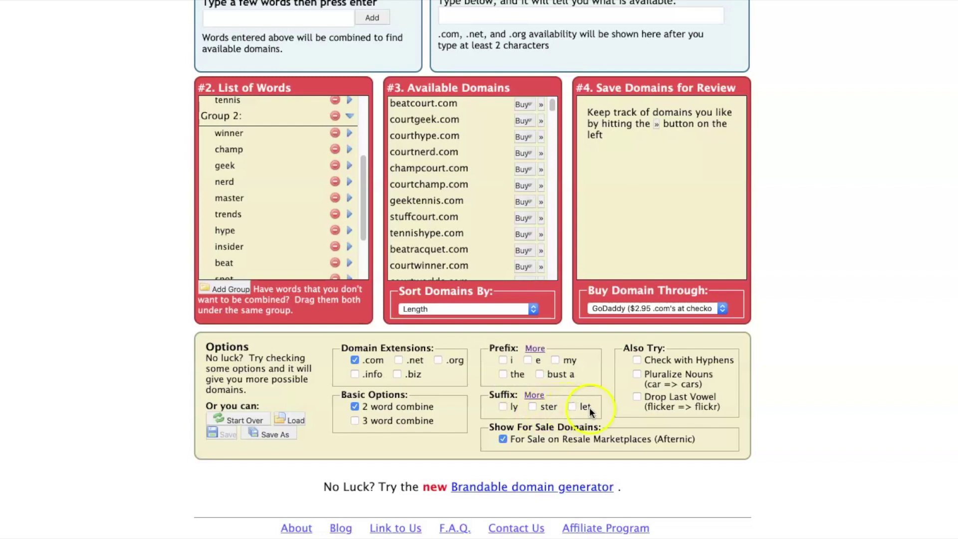
click(534, 395)
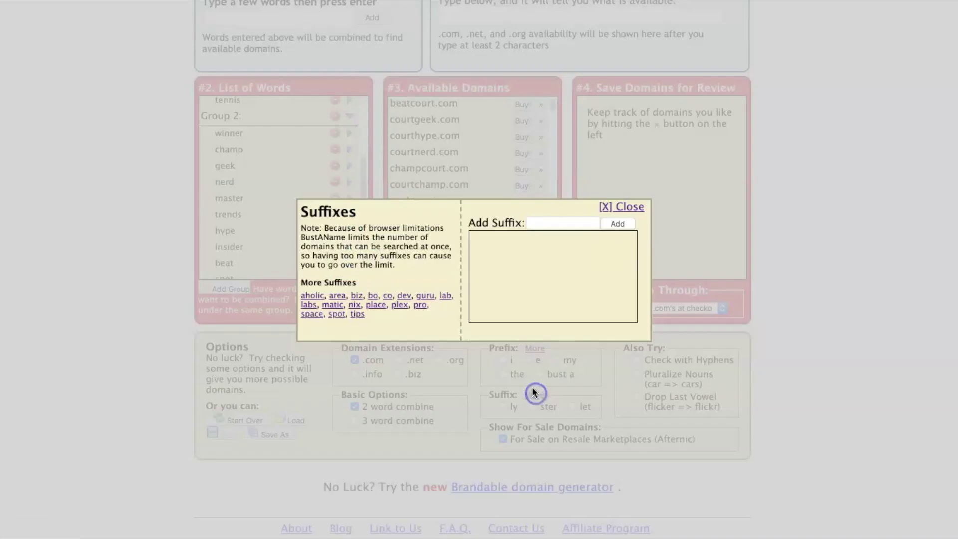
click(623, 207)
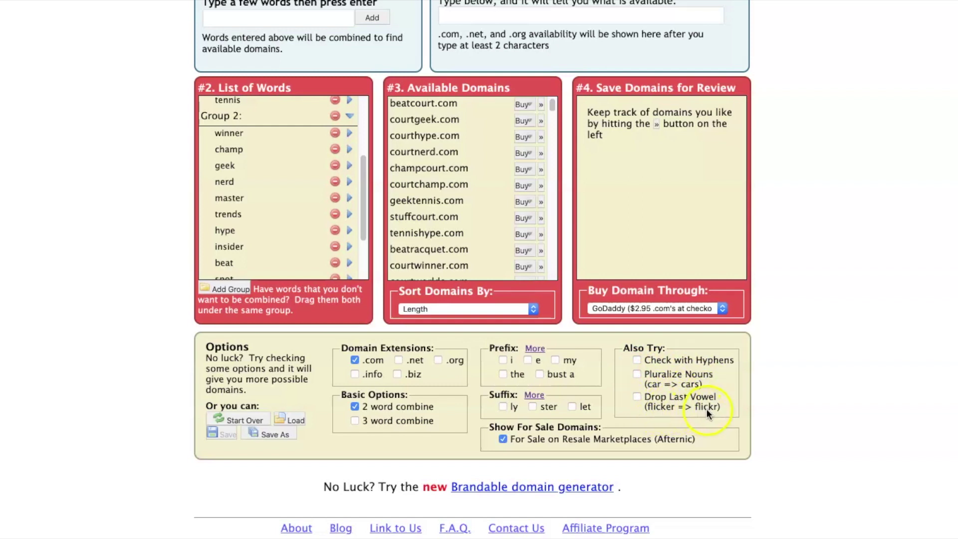
click(503, 440)
Step: In Domain Maker, generate .com domains that start with the seed word tennis
scroll(494, 406, up, 3)
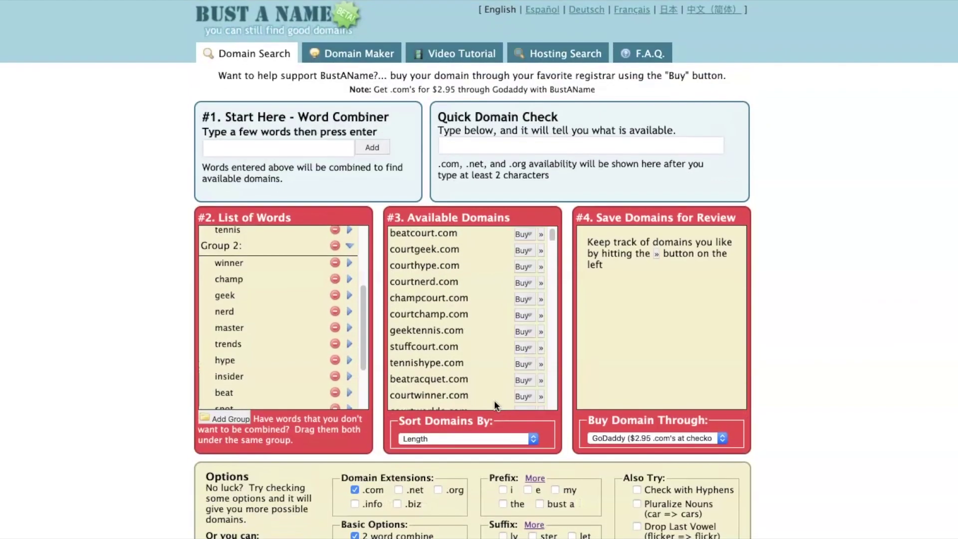
click(295, 54)
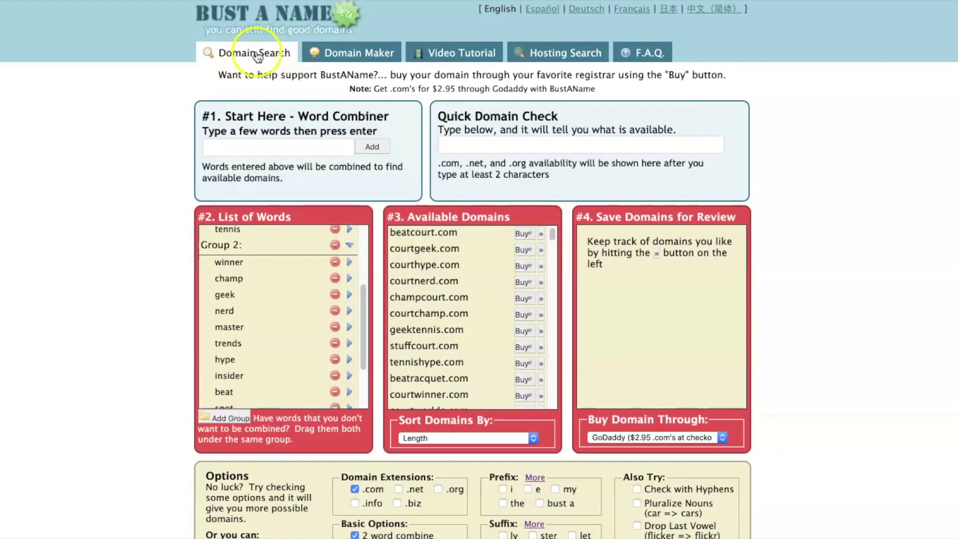
click(342, 59)
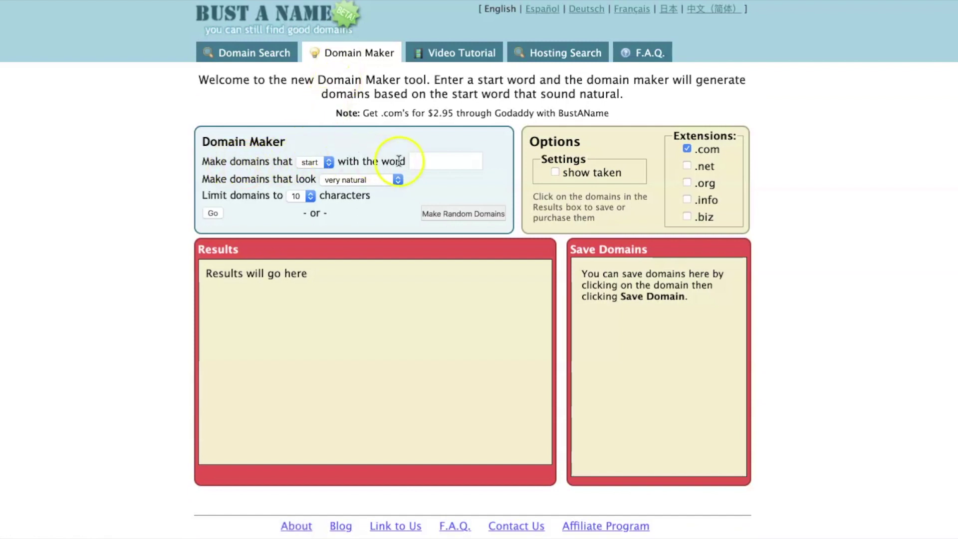
click(422, 161)
text(tennis)
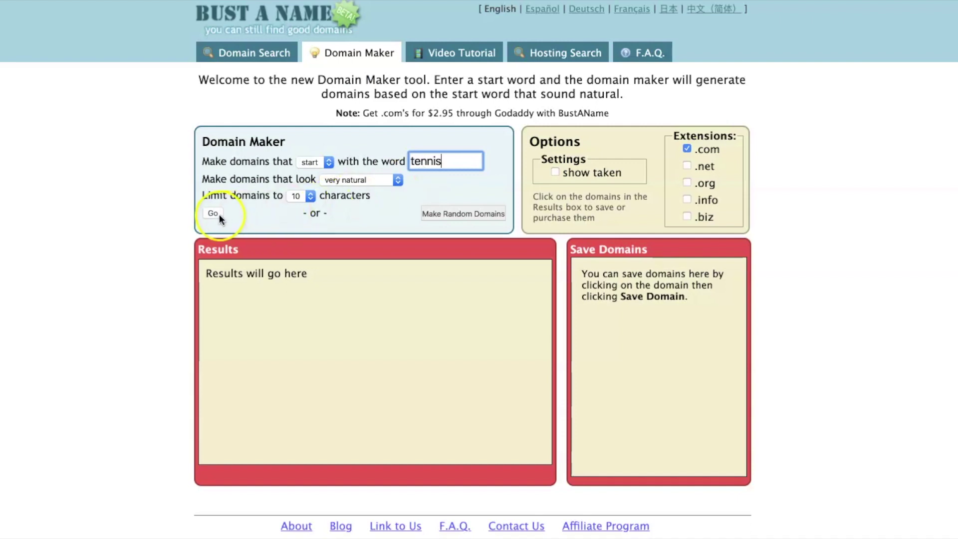
click(216, 212)
Step: Switch to domains ending with tennis, keeping very natural looks and the 10-character limit
click(329, 162)
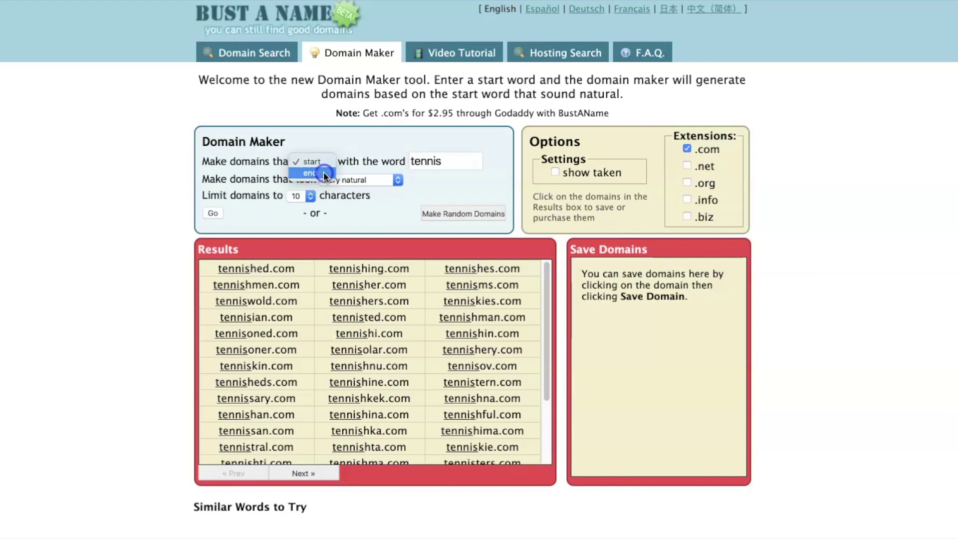
click(323, 173)
click(285, 229)
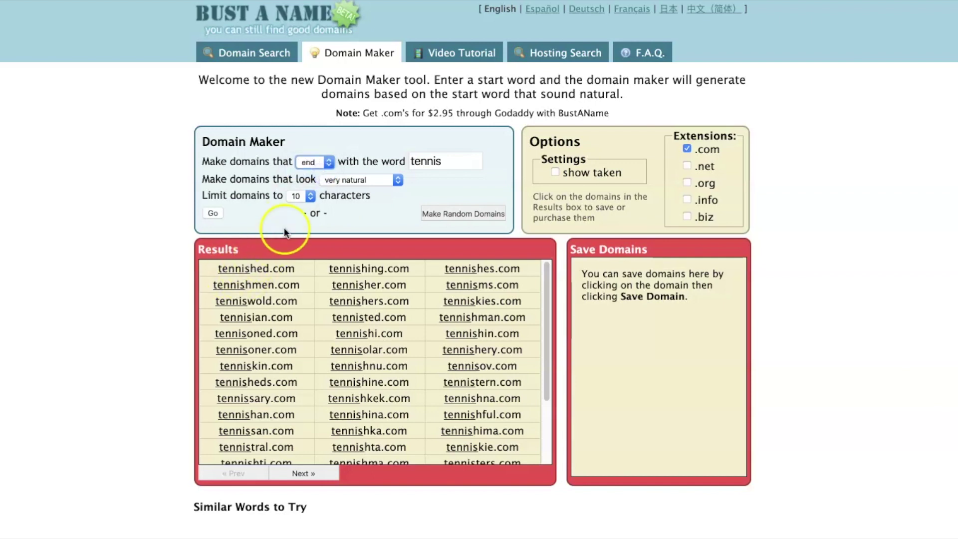
click(213, 213)
click(318, 177)
click(347, 182)
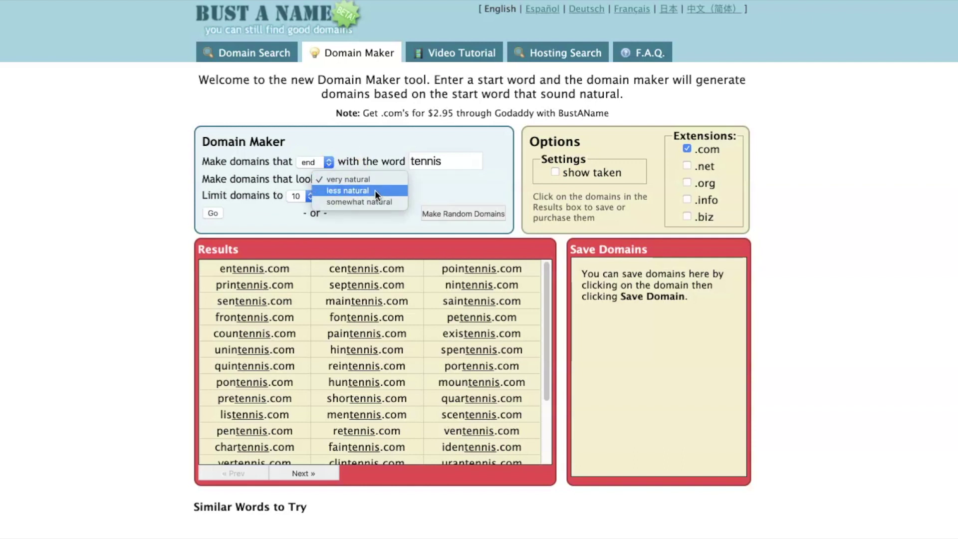
click(243, 211)
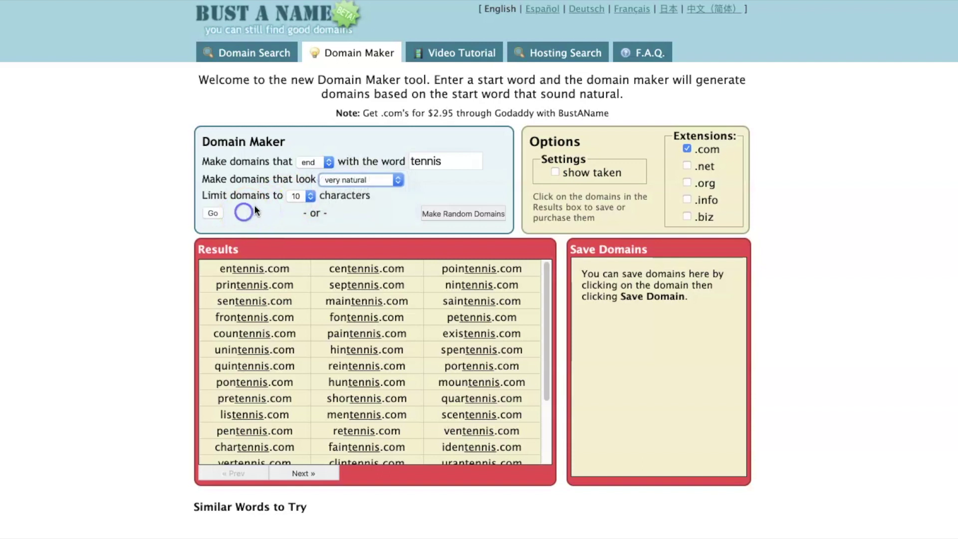
Step: Switch back to domains starting with tennis and generate them with a 9-character limit
click(309, 196)
click(309, 185)
click(320, 163)
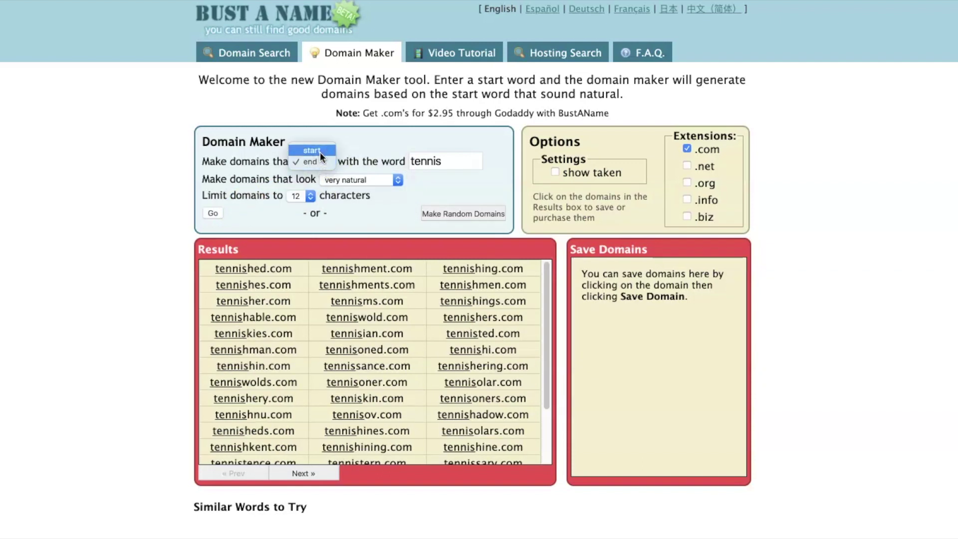
click(320, 151)
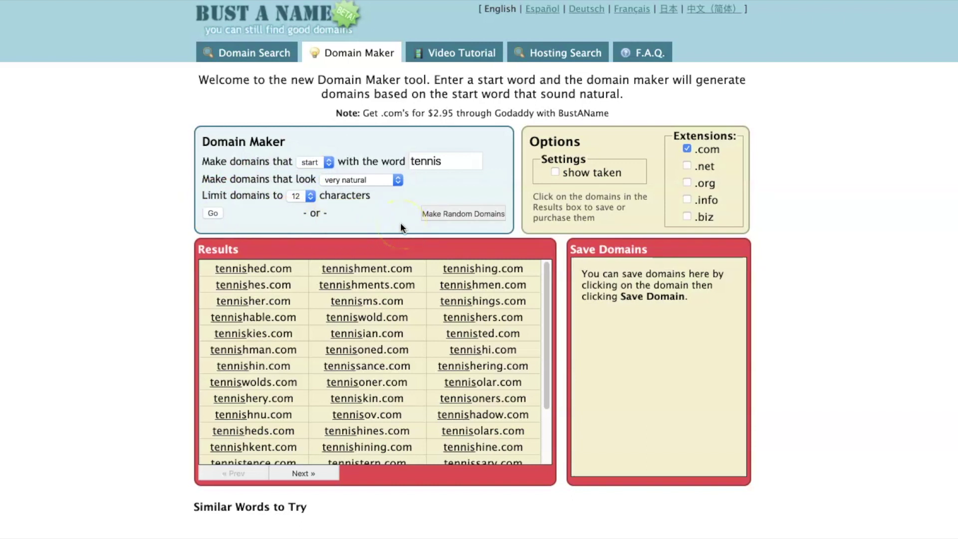
click(309, 196)
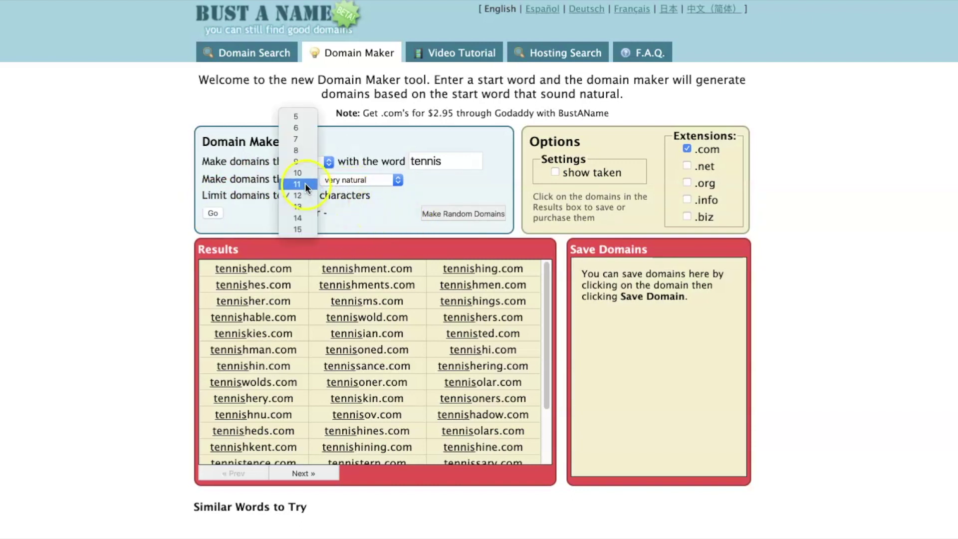
click(303, 161)
click(225, 212)
Step: Try tighter 8- and 7-character limits for the tennis domains
click(306, 196)
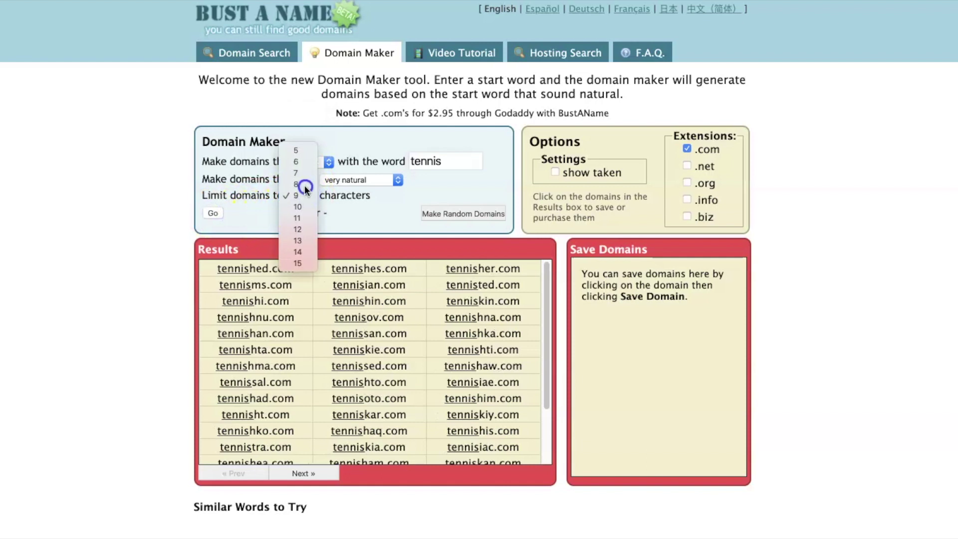
click(304, 187)
click(211, 212)
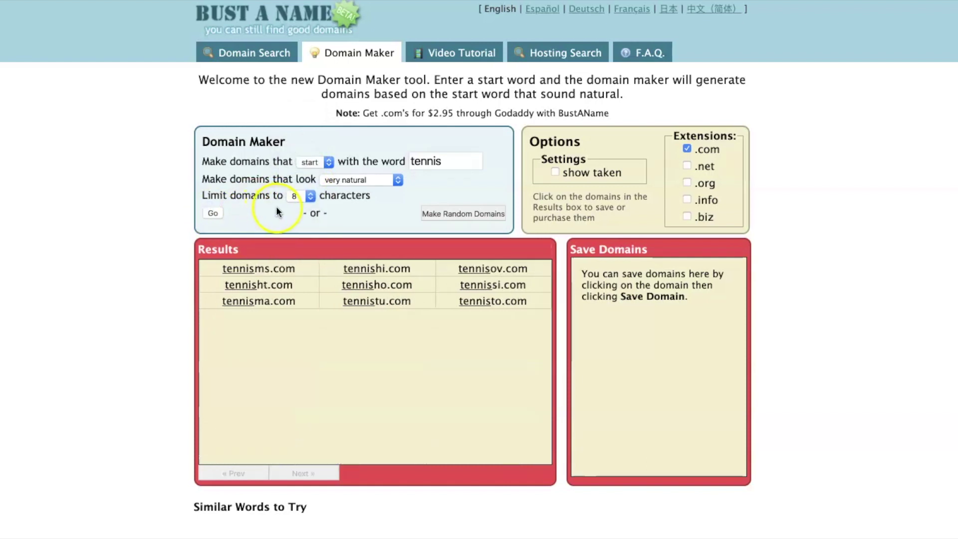
click(310, 196)
click(305, 186)
click(213, 213)
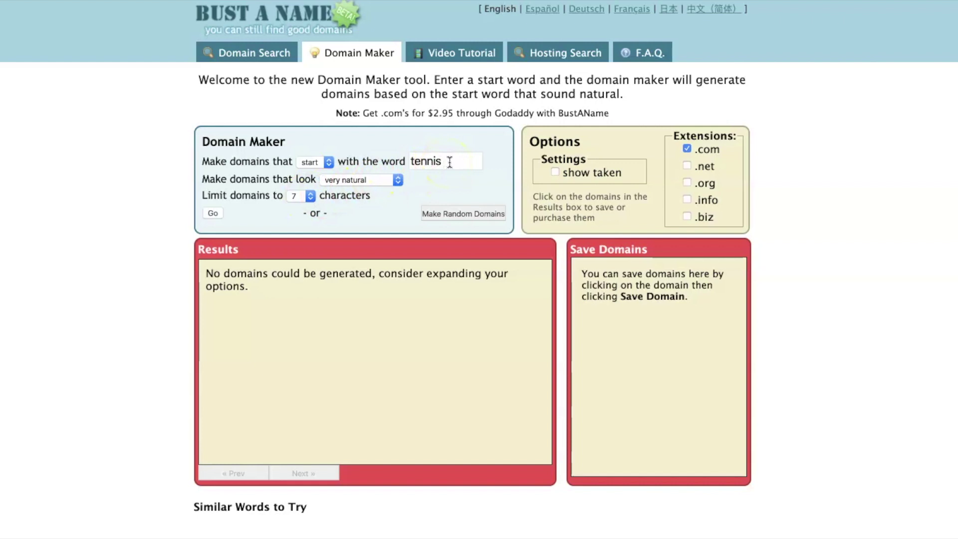
Step: Regenerate at 8 characters, then settle on a 9-character limit and review the results
click(310, 196)
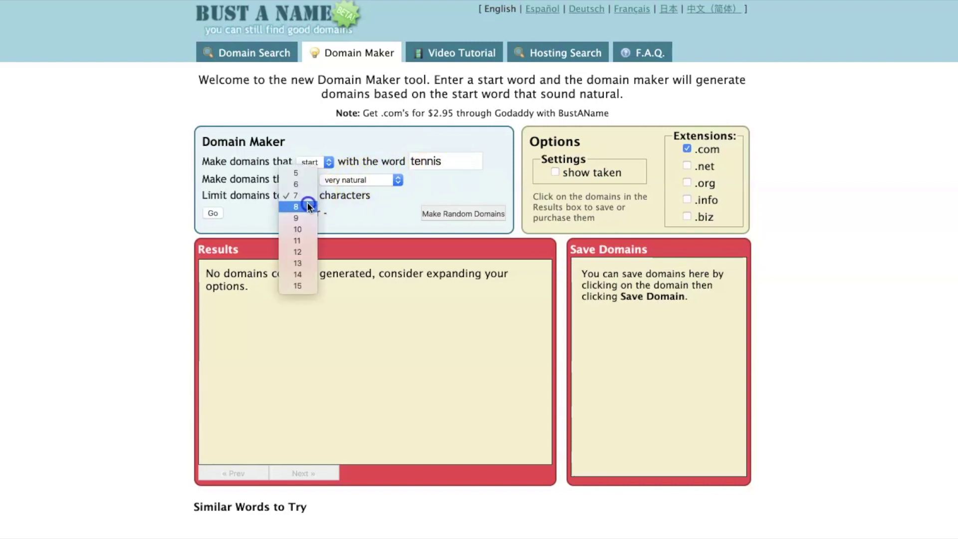
click(308, 206)
click(213, 214)
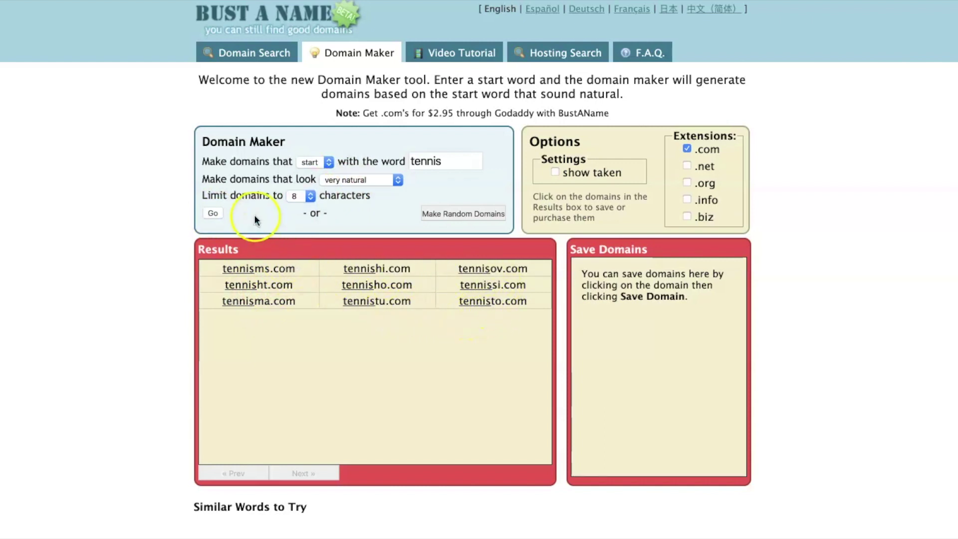
click(298, 195)
click(289, 207)
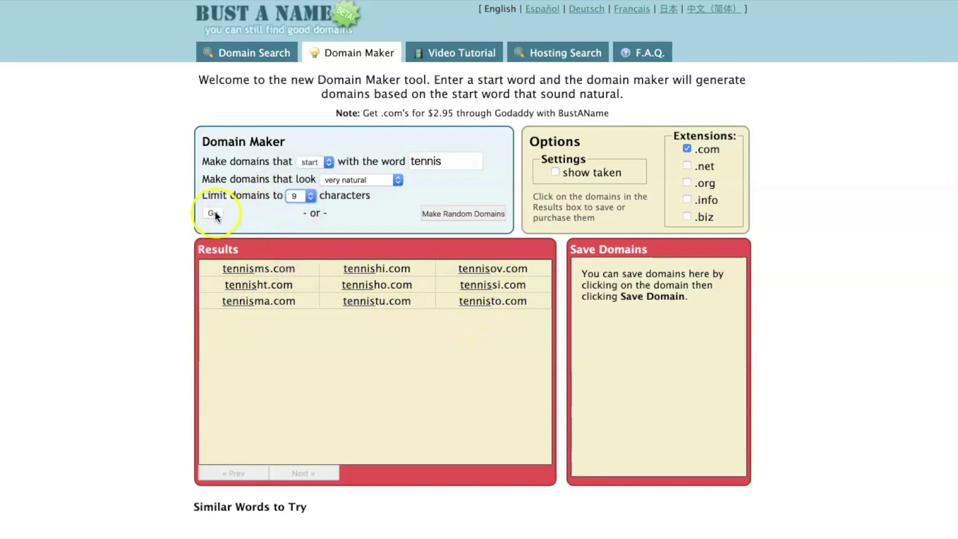
click(213, 213)
scroll(423, 342, down, 3)
scroll(423, 343, up, 2)
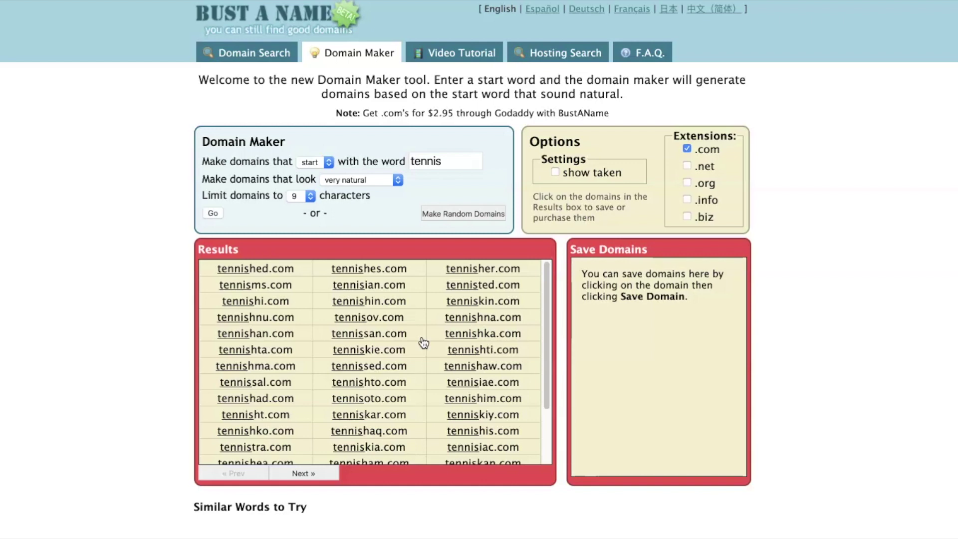
click(525, 258)
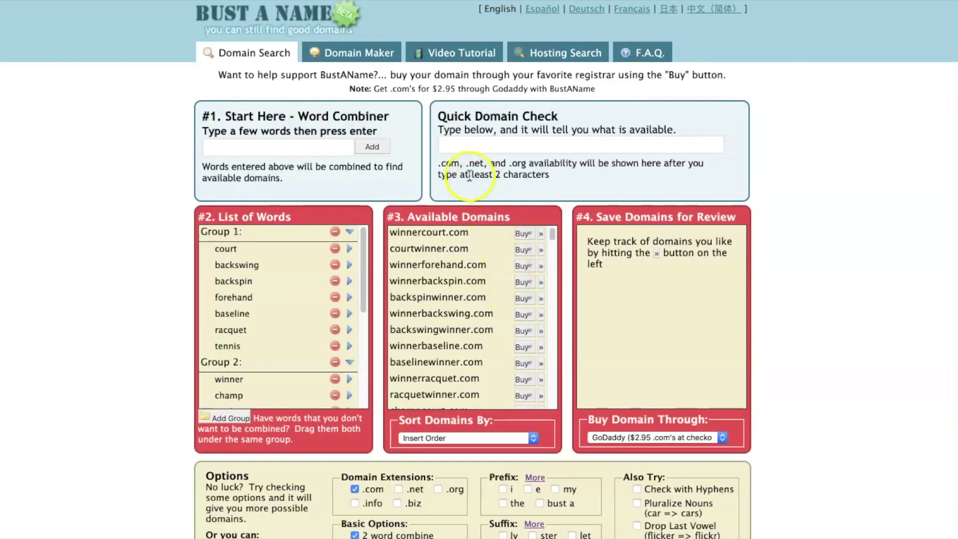
Step: Enter 'tennisstuff' in the Domain Search page's Quick Domain Check box
click(457, 143)
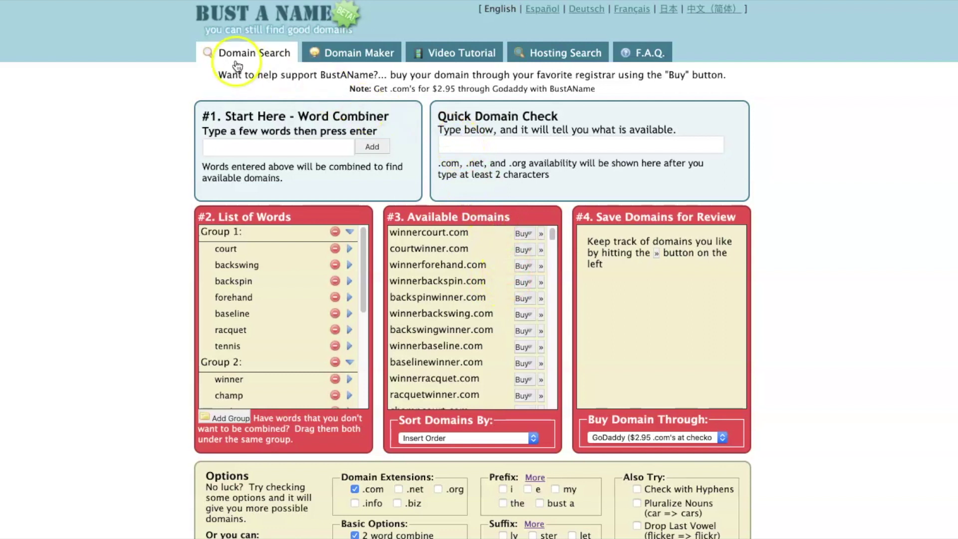
click(460, 144)
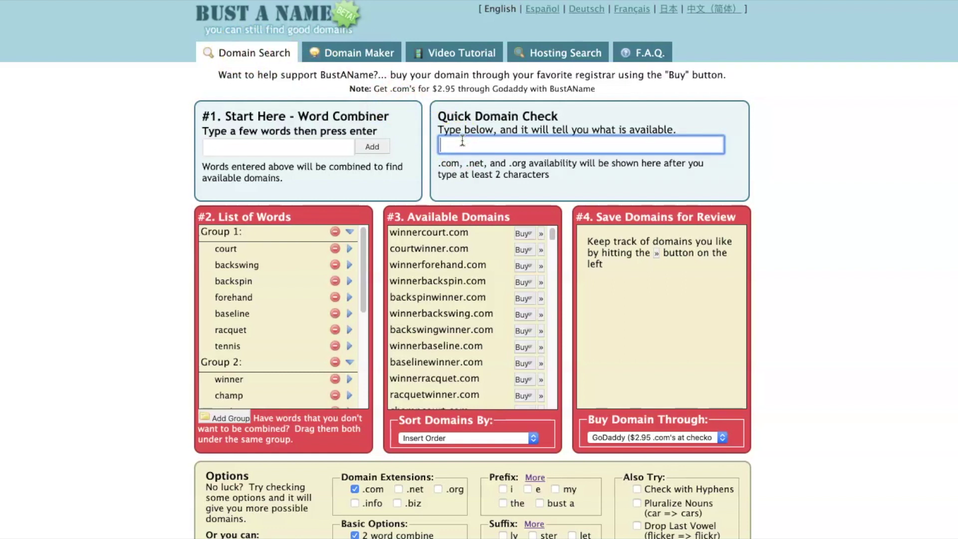
text(tennis)
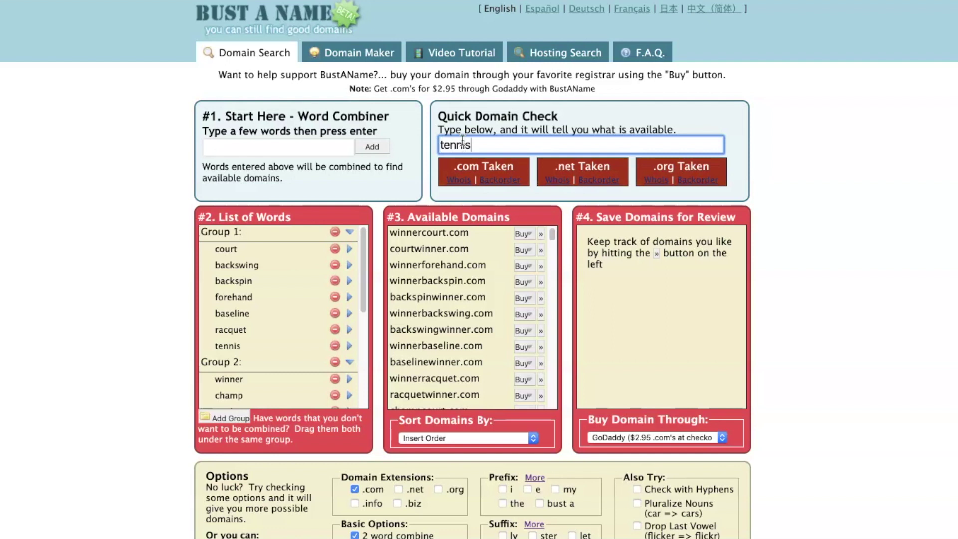
text(stuff)
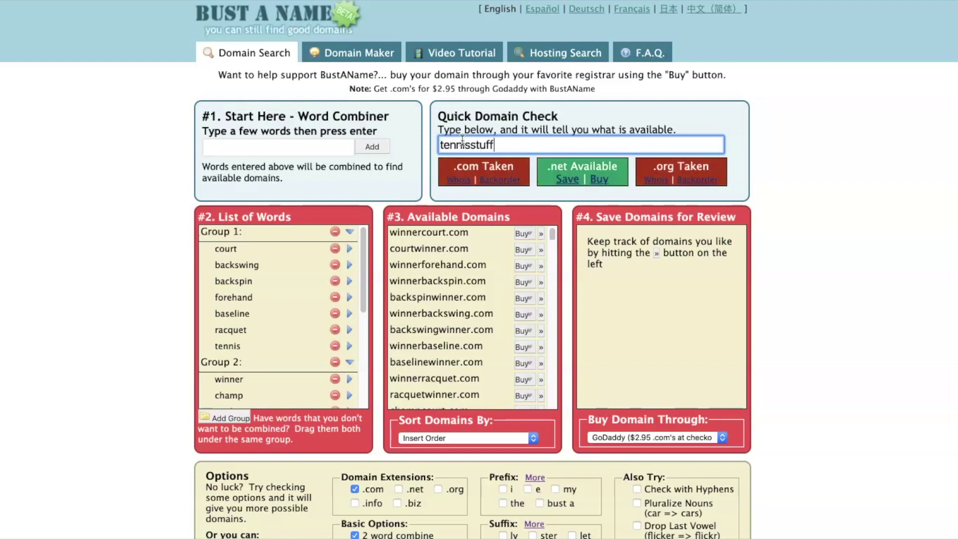
Step: Trim the Quick Domain Check entry back to plain 'tennis'
key(BackSpace)
key(BackSpace)
key(BackSpace)
key(BackSpace)
key(BackSpace)
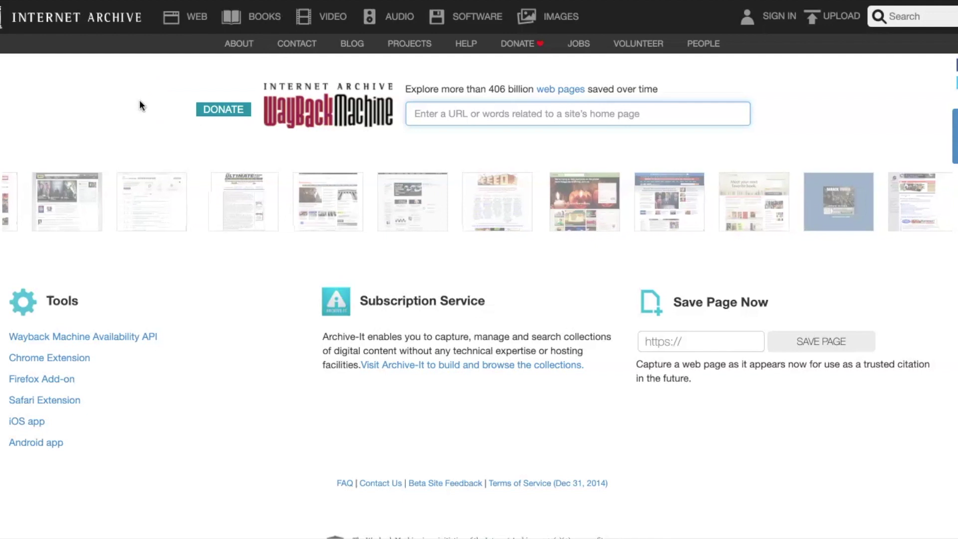
Step: Look up tennispeek.com in the Wayback Machine; it has no archived pages
click(348, 118)
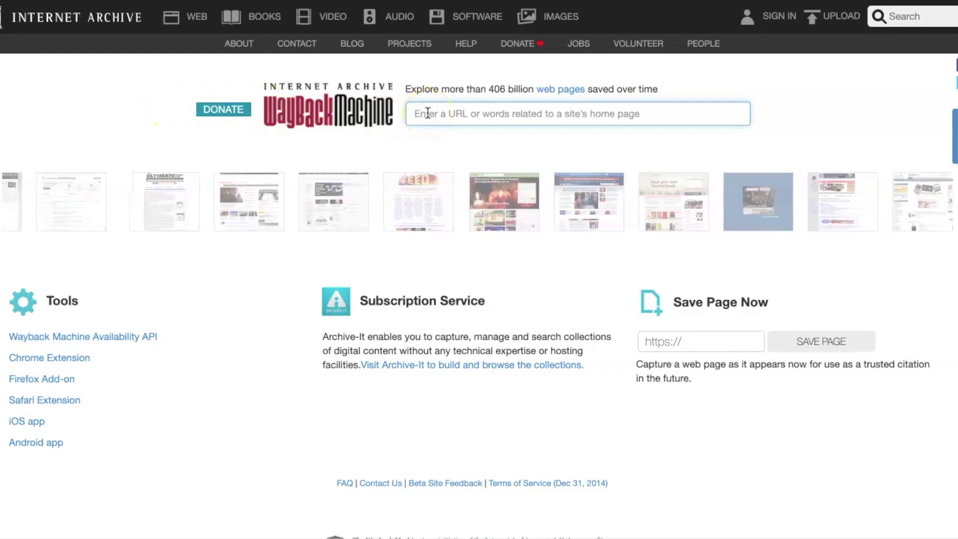
text(tennis)
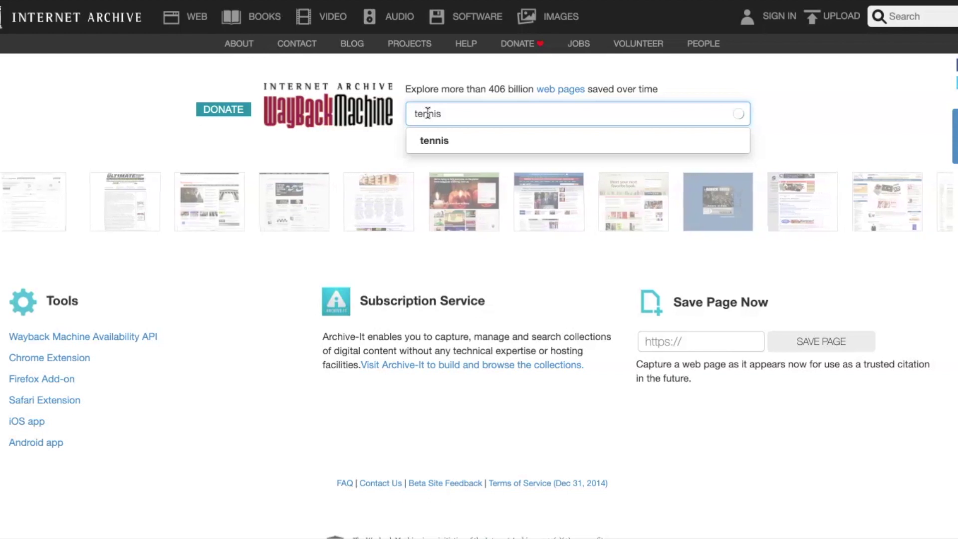
text(peek.com)
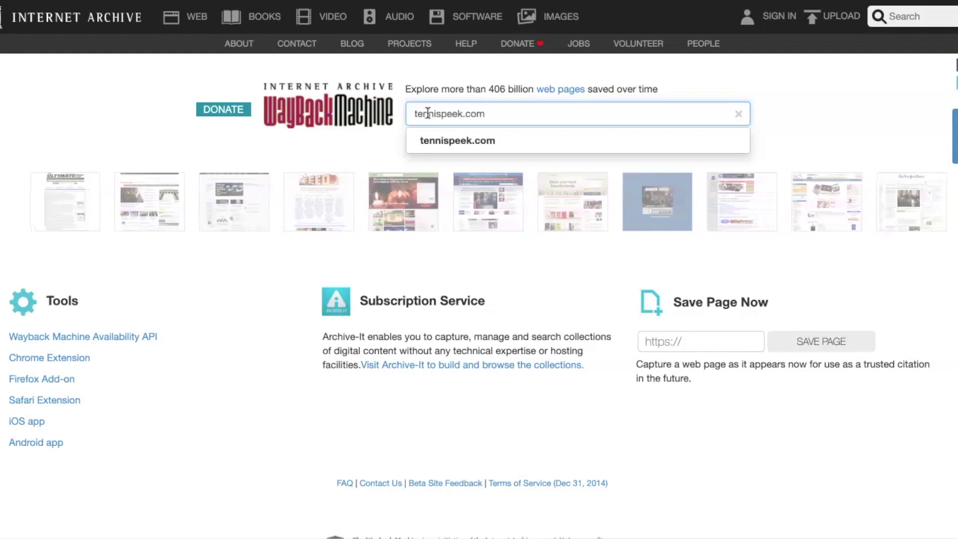
key(Return)
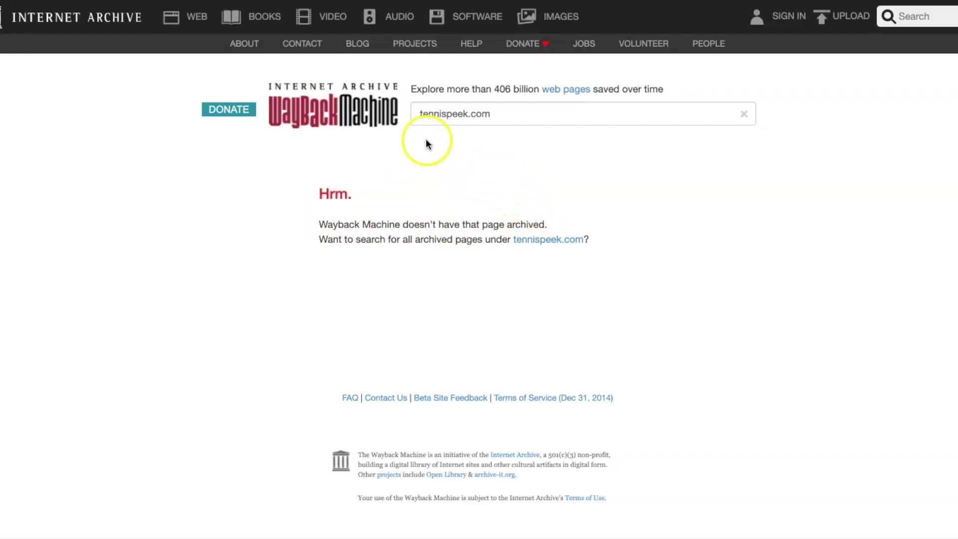
Step: Change the lookup to tennislife.com, showing 295 captures from 1999 to 2018
click(468, 114)
key(BackSpace)
key(BackSpace)
key(BackSpace)
key(BackSpace)
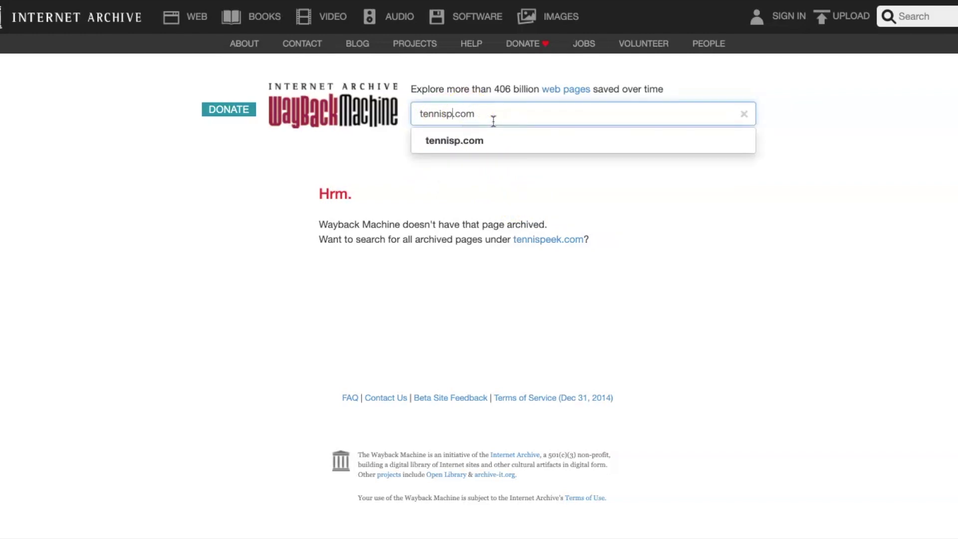
text(life)
key(Return)
Step: Open tennislife.com's 00:16:42 snapshot from 24 November 2005 in the 2005 calendar
click(195, 276)
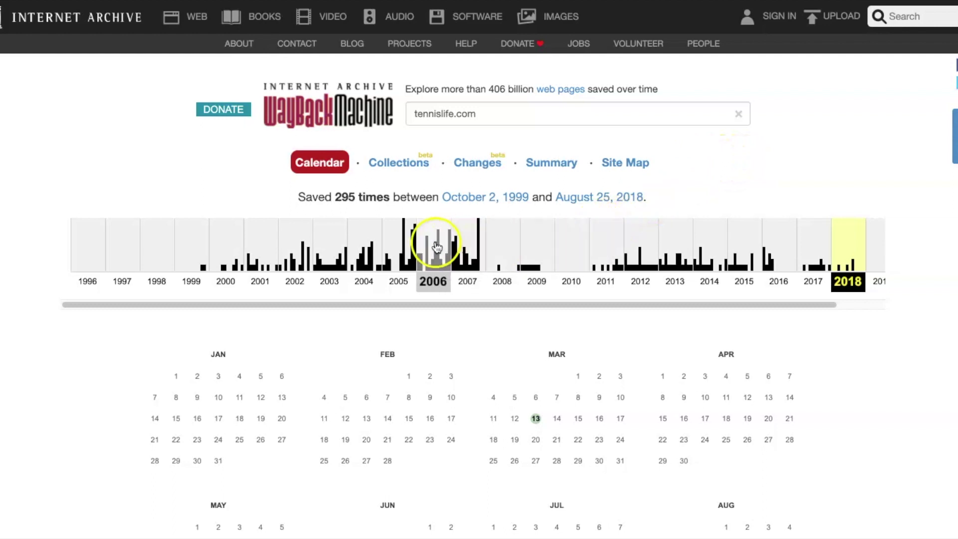
click(406, 258)
scroll(425, 264, down, 5)
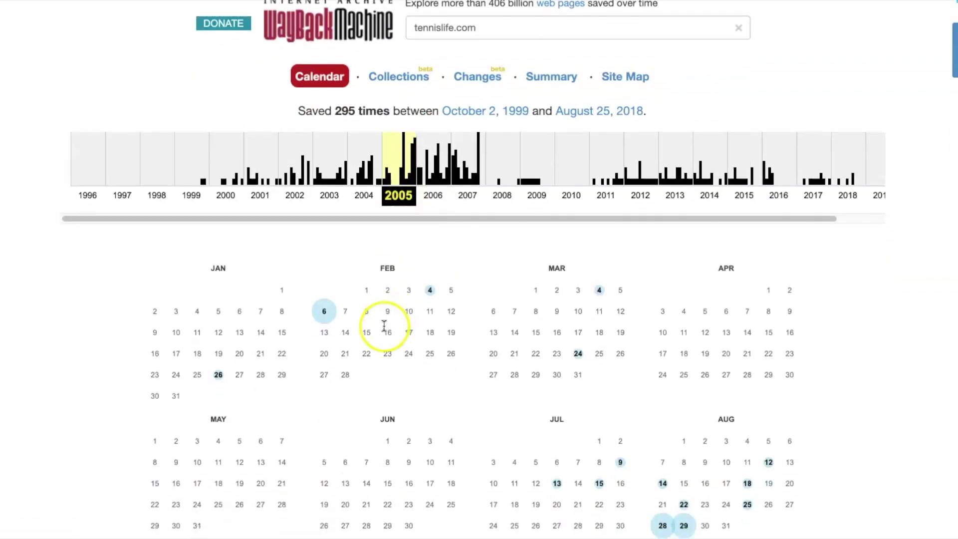
click(578, 503)
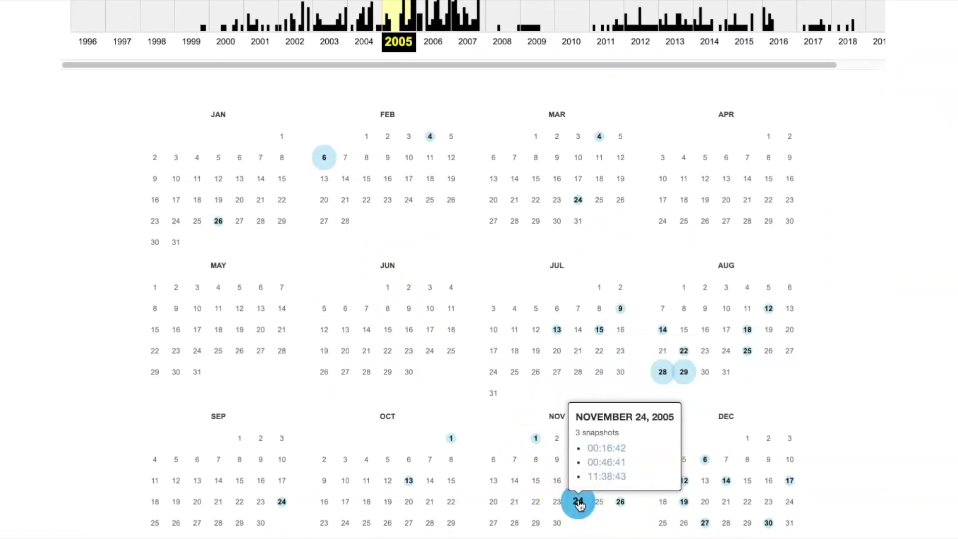
click(599, 463)
click(602, 449)
click(484, 299)
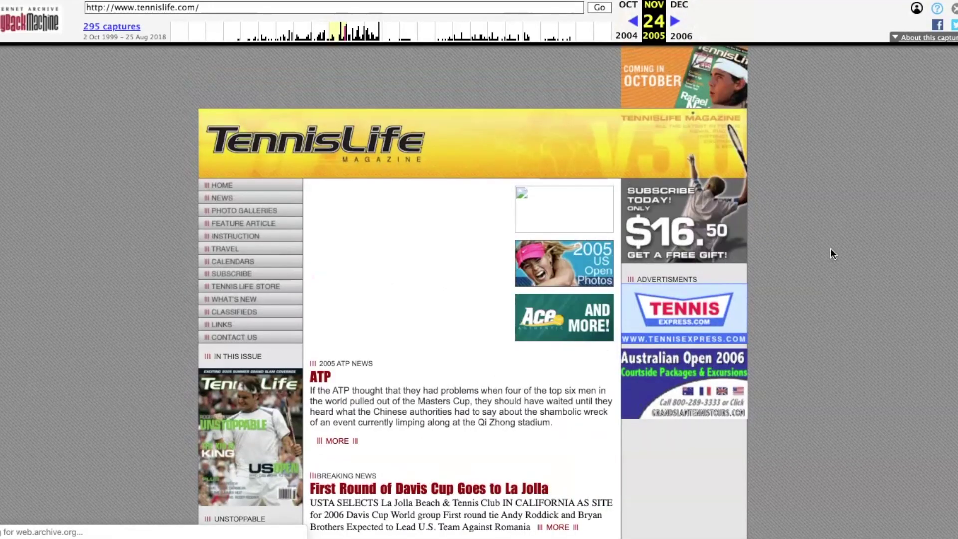
Step: Scroll through the archived 2005 TennisLife Magazine articles and back to the top
scroll(831, 248, down, 10)
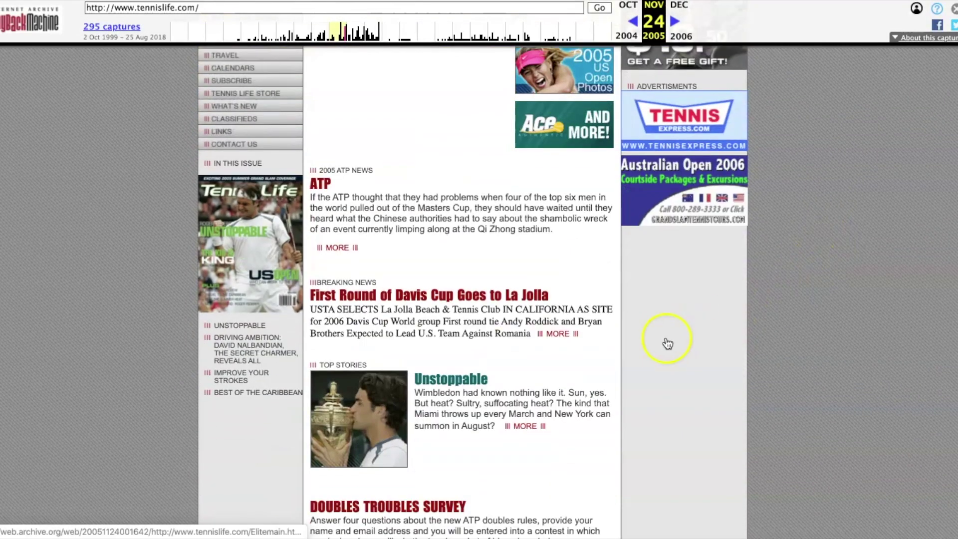
scroll(404, 190, up, 10)
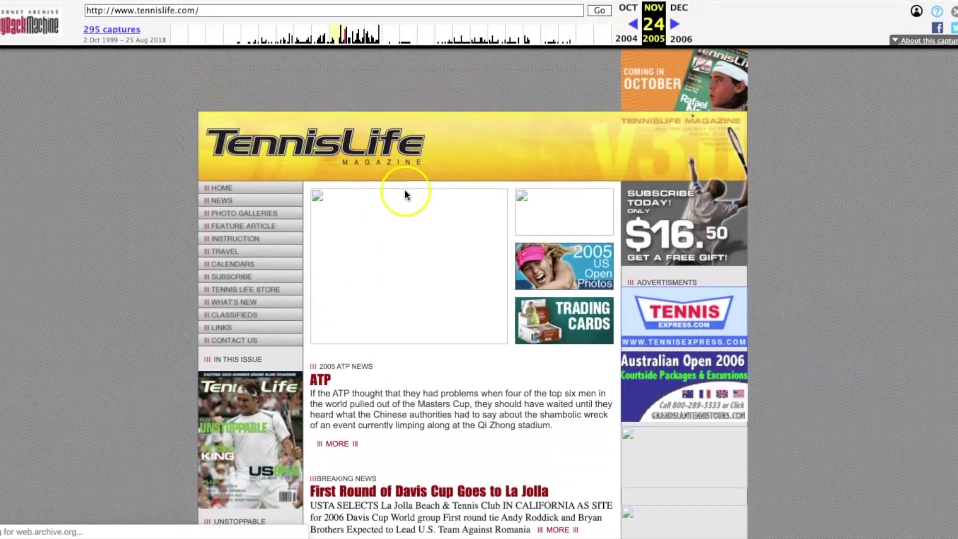